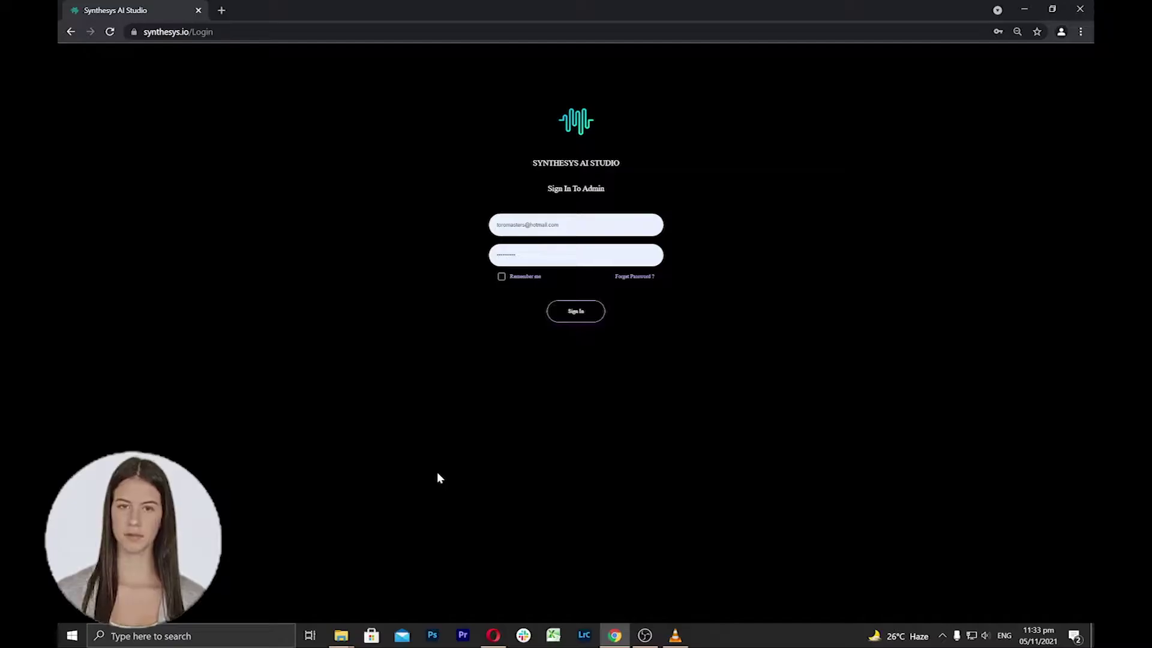
- Sign in to the studio and open the Talking Faces menu
{"action": "left_click", "coordinate": [571, 310]}
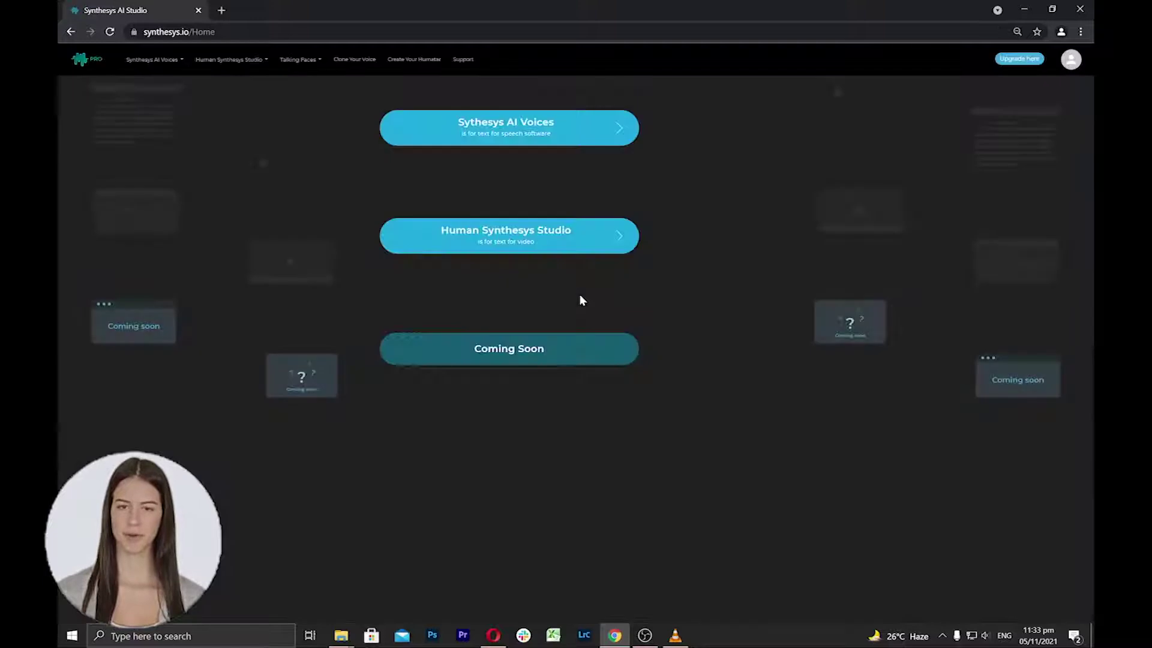
{"action": "left_click", "coordinate": [320, 63]}
- Start a new talking face and select the Jenny #2 humatar
{"action": "left_click", "coordinate": [303, 104]}
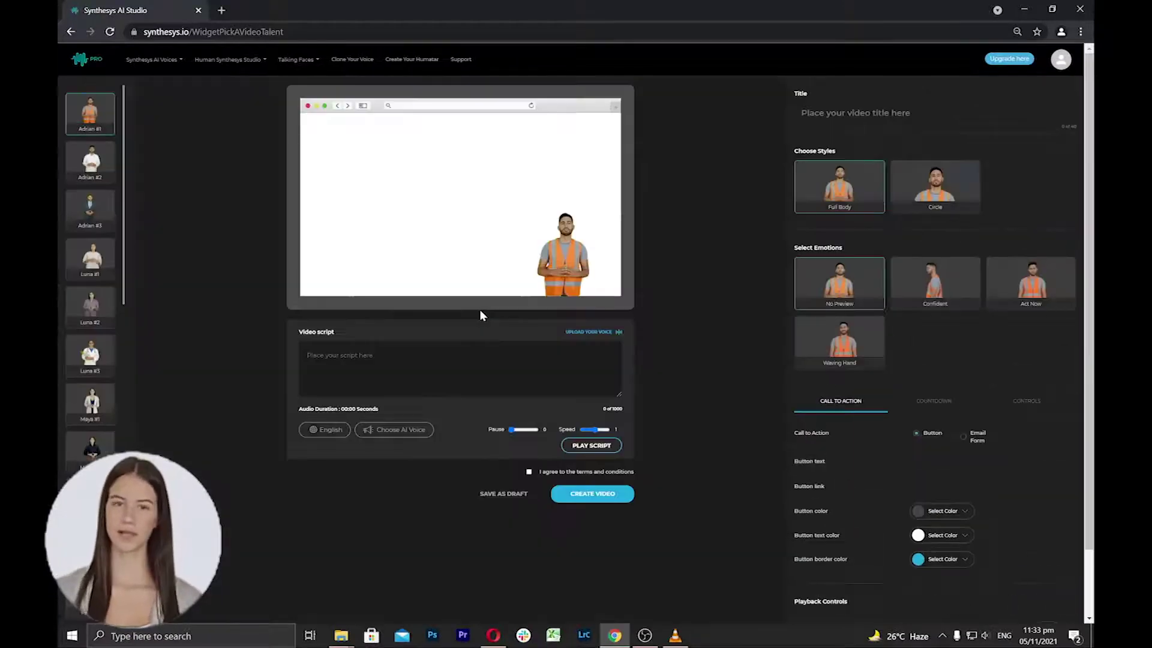
{"action": "left_click", "coordinate": [106, 246]}
{"action": "scroll", "coordinate": [88, 297], "scroll_direction": "down", "scroll_amount": 1}
{"action": "scroll", "coordinate": [88, 292], "scroll_direction": "down", "scroll_amount": 10}
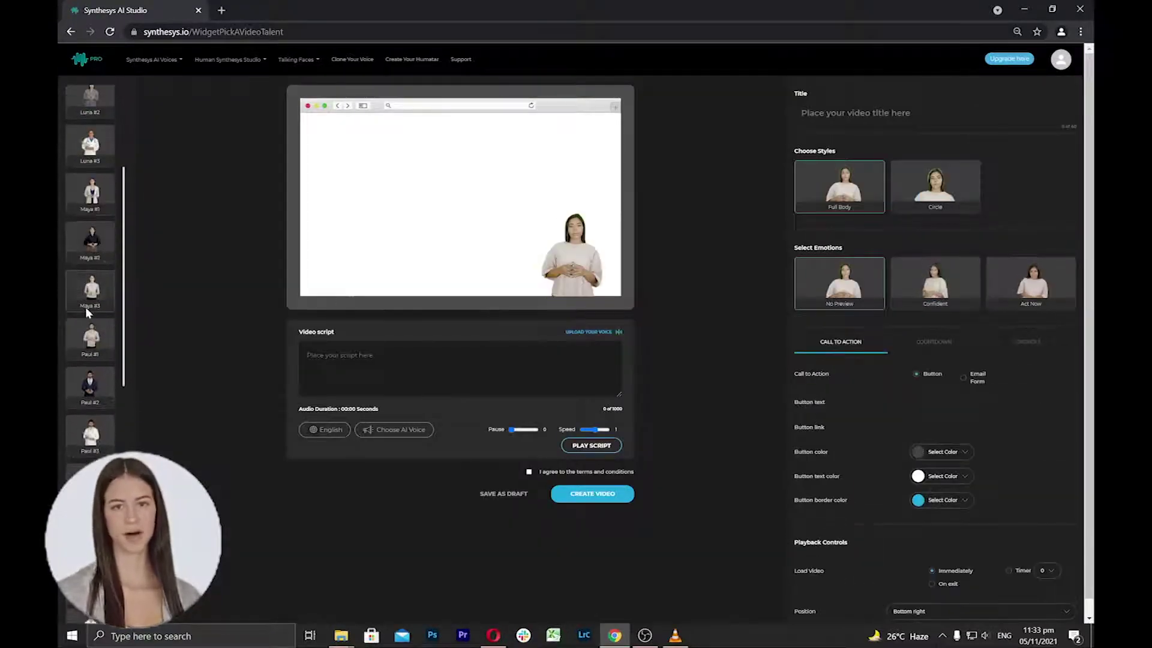
{"action": "left_click", "coordinate": [91, 231]}
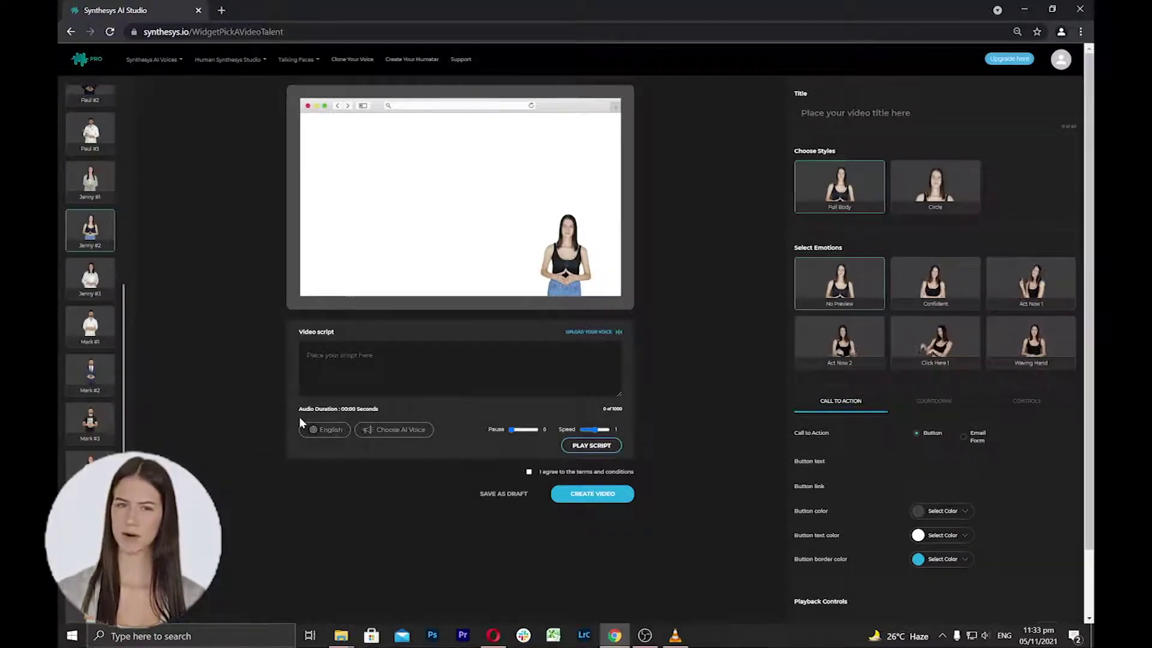
- Nudge the script pause setting to 1 and return it to 0
{"action": "left_click", "coordinate": [360, 372]}
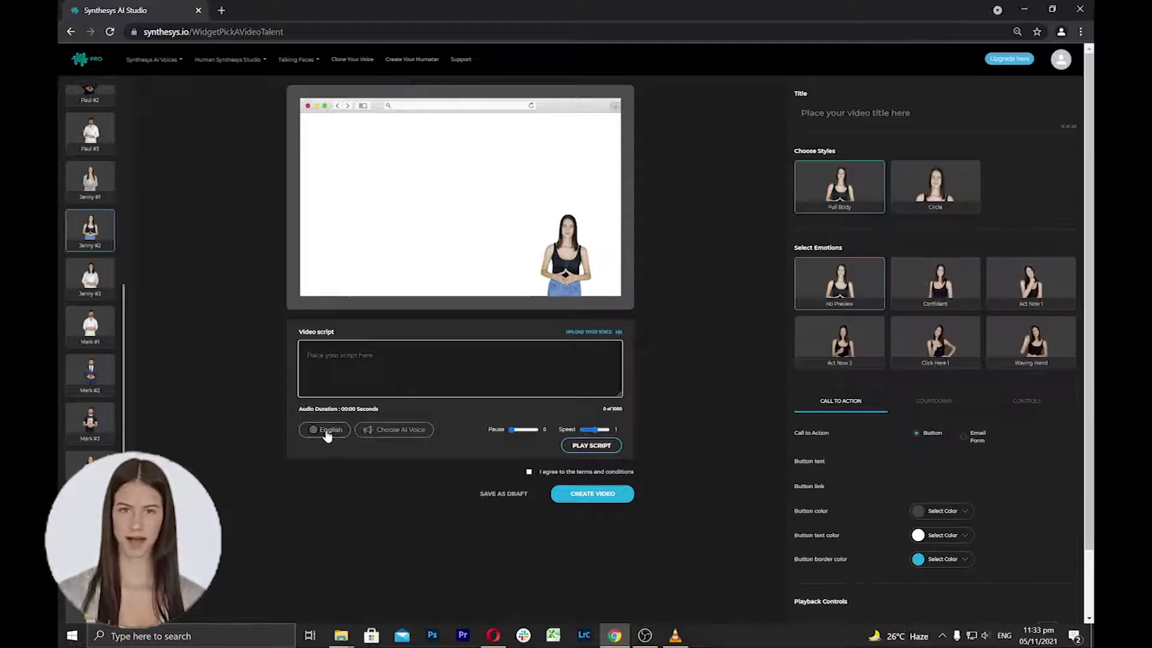
{"action": "left_click", "coordinate": [515, 430]}
{"action": "left_click_drag", "start_coordinate": [494, 433], "coordinate": [496, 434]}
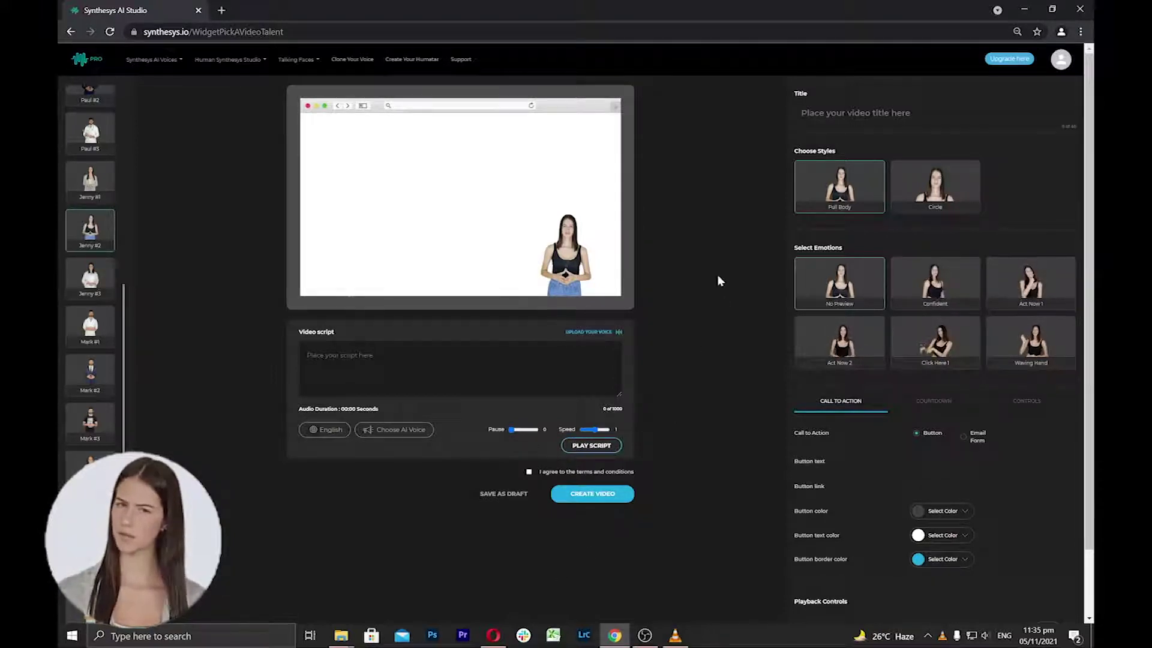
- Title the video 'Talking face' and keep the Controls position at Bottom right
{"action": "left_click", "coordinate": [840, 114]}
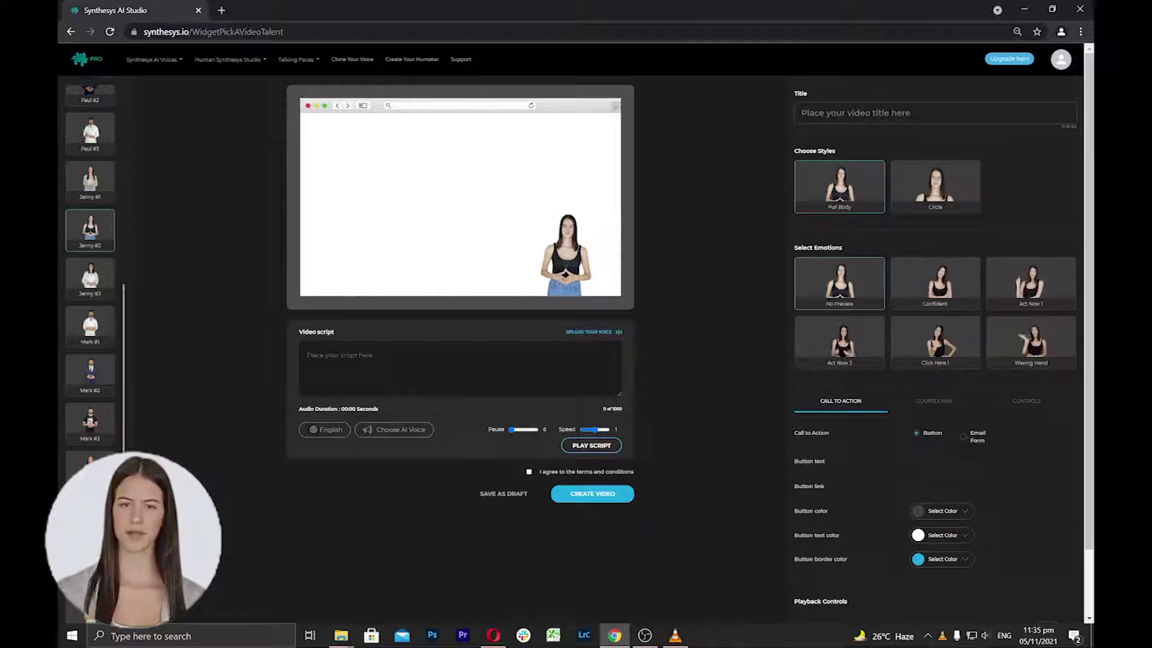
{"action": "type", "text": "Talkin"}
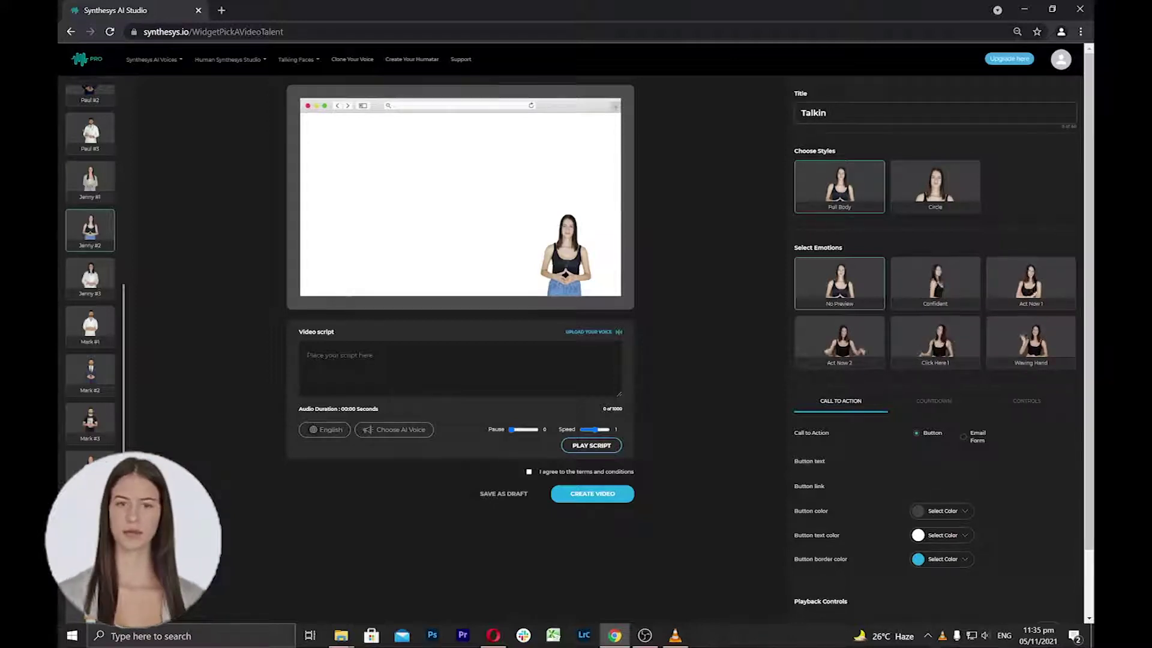
{"action": "type", "text": "g face"}
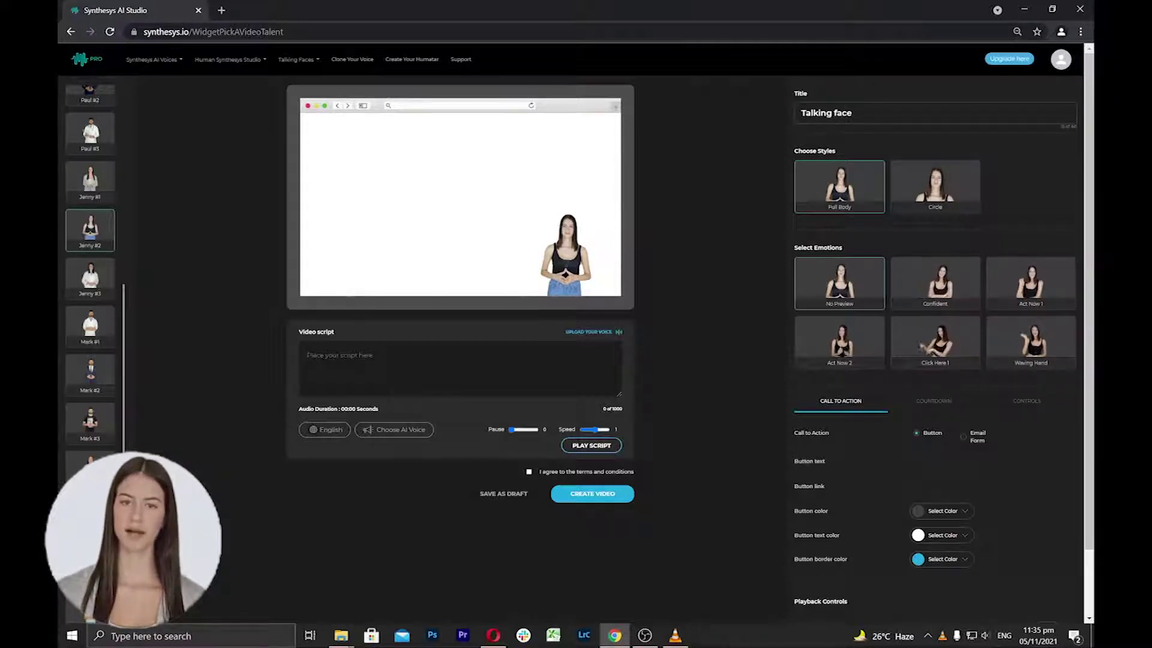
{"action": "left_click", "coordinate": [916, 409]}
{"action": "left_click", "coordinate": [1013, 406]}
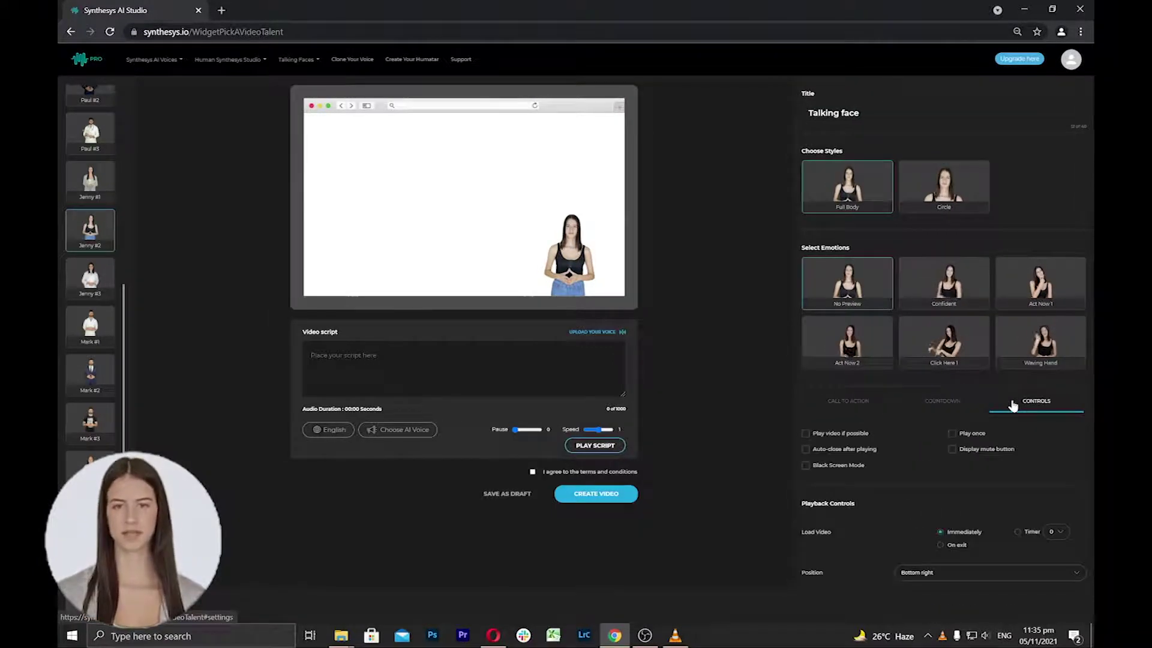
{"action": "left_click", "coordinate": [903, 573]}
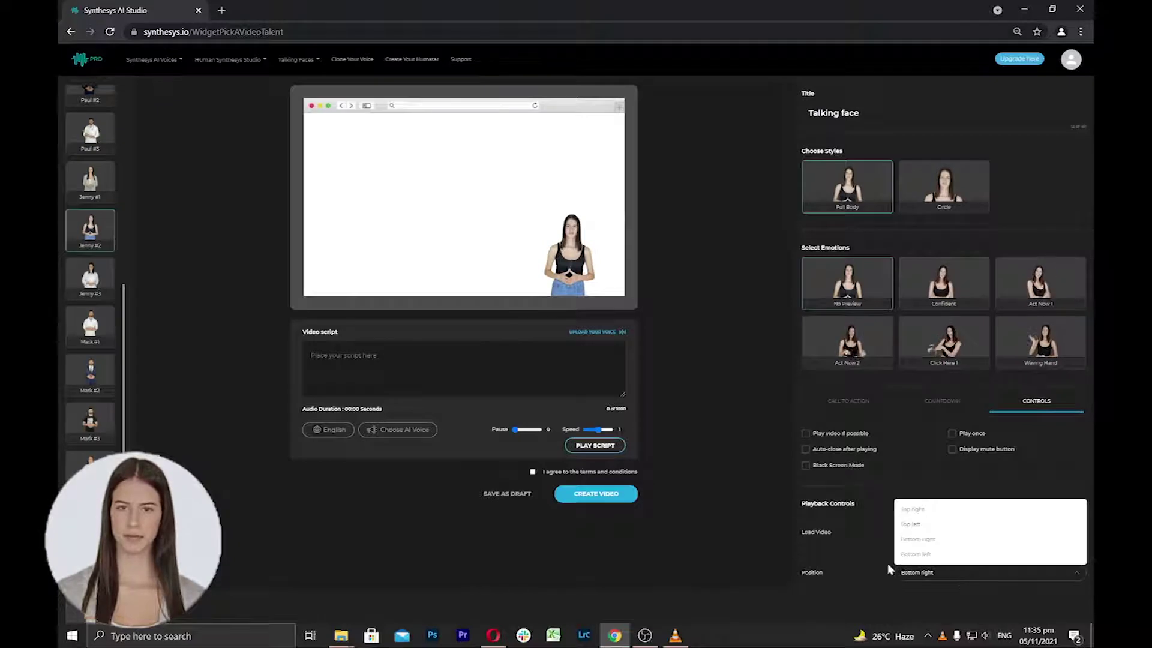
{"action": "left_click", "coordinate": [882, 561]}
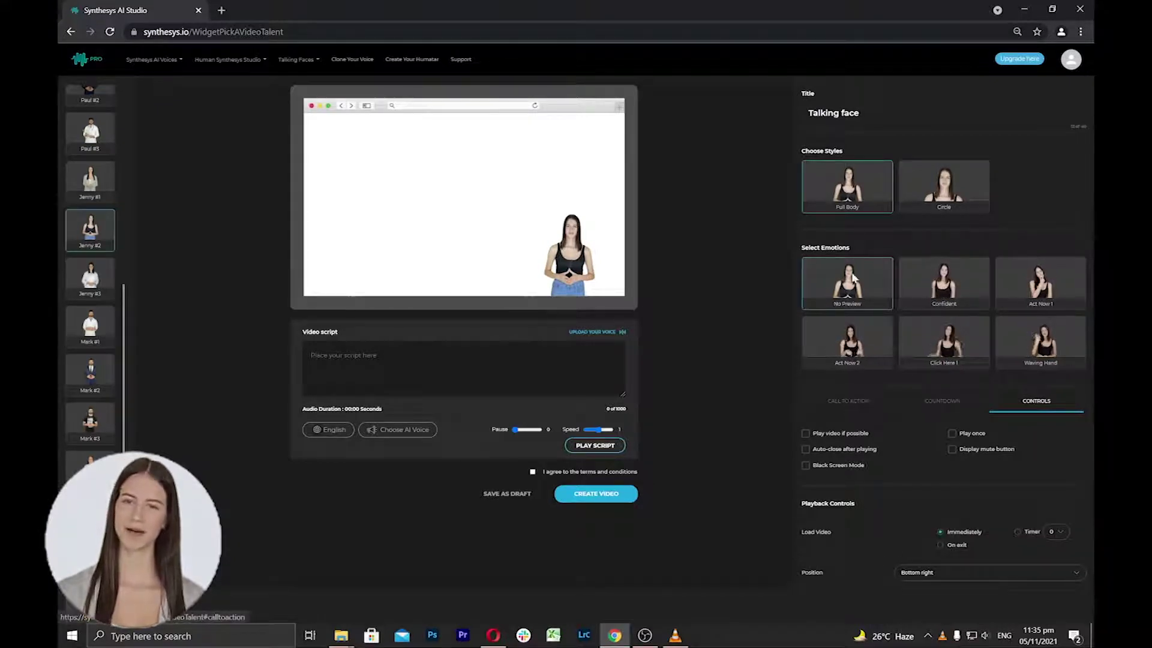
- Try Circle style, return to Full Body, and apply the Waving Hand emotion
{"action": "left_click", "coordinate": [933, 196]}
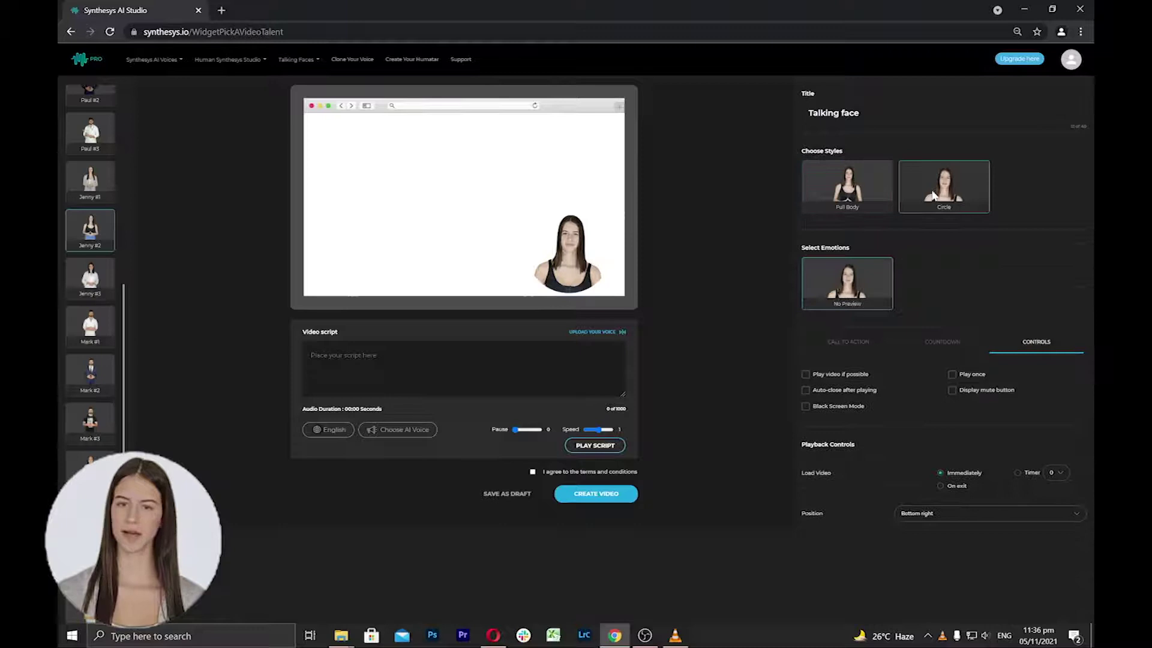
{"action": "left_click", "coordinate": [847, 186]}
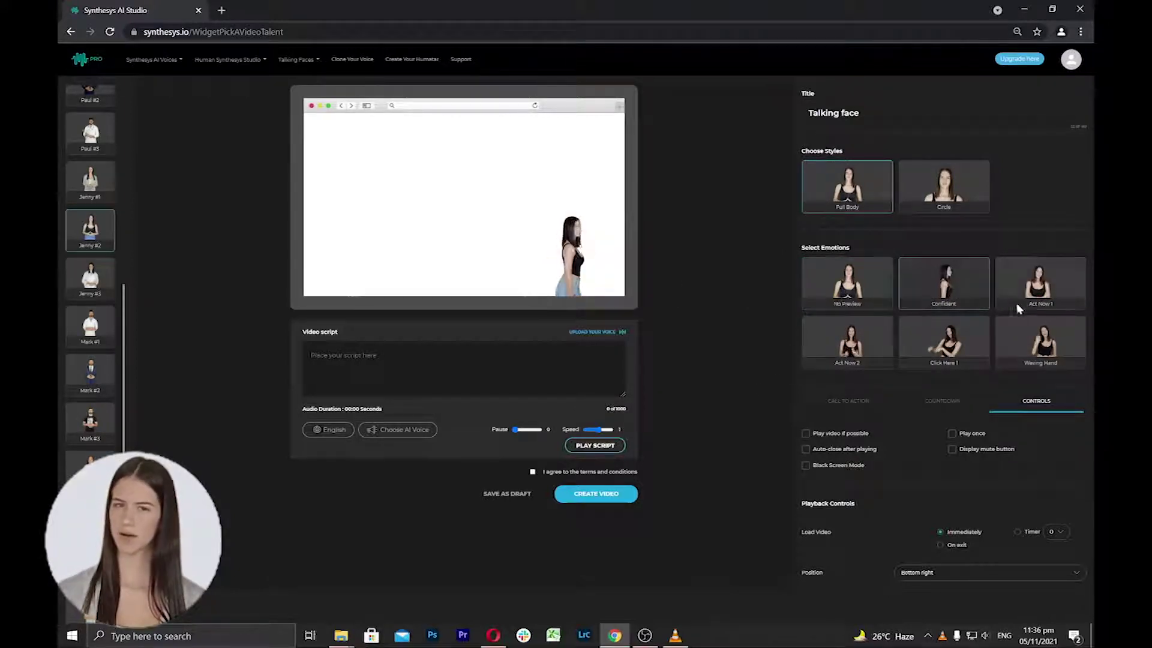
{"action": "left_click", "coordinate": [1049, 354]}
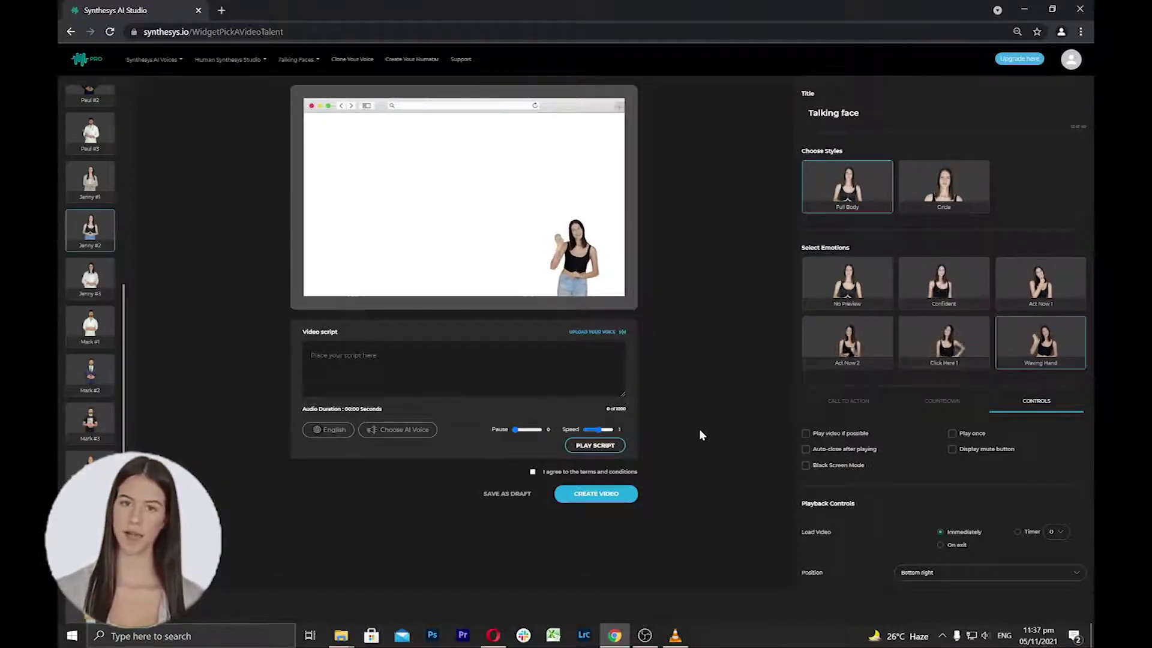
{"action": "left_click", "coordinate": [846, 402]}
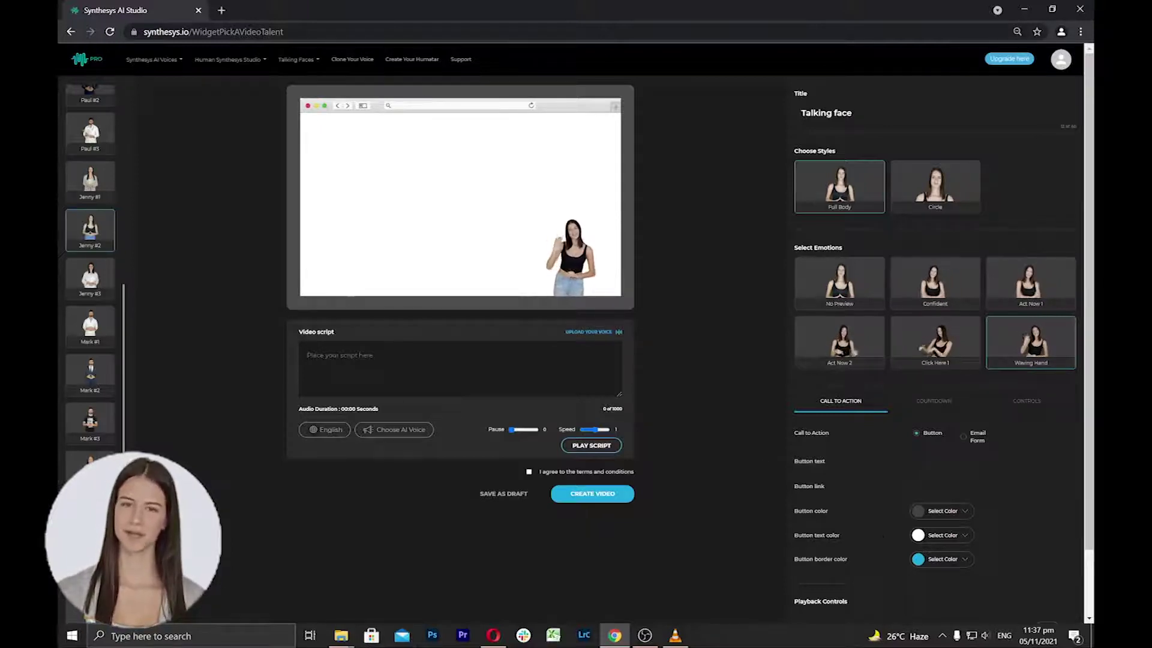
- Give the call-to-action button a red colour and pink text colour
{"action": "left_click", "coordinate": [917, 461]}
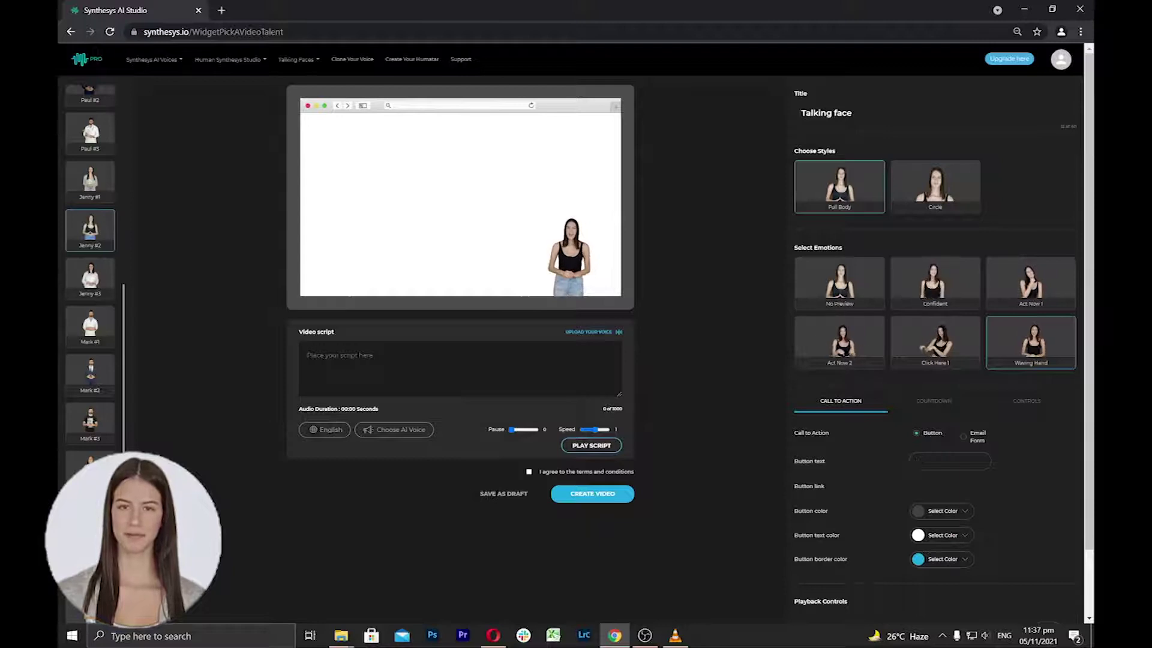
{"action": "left_click", "coordinate": [950, 486]}
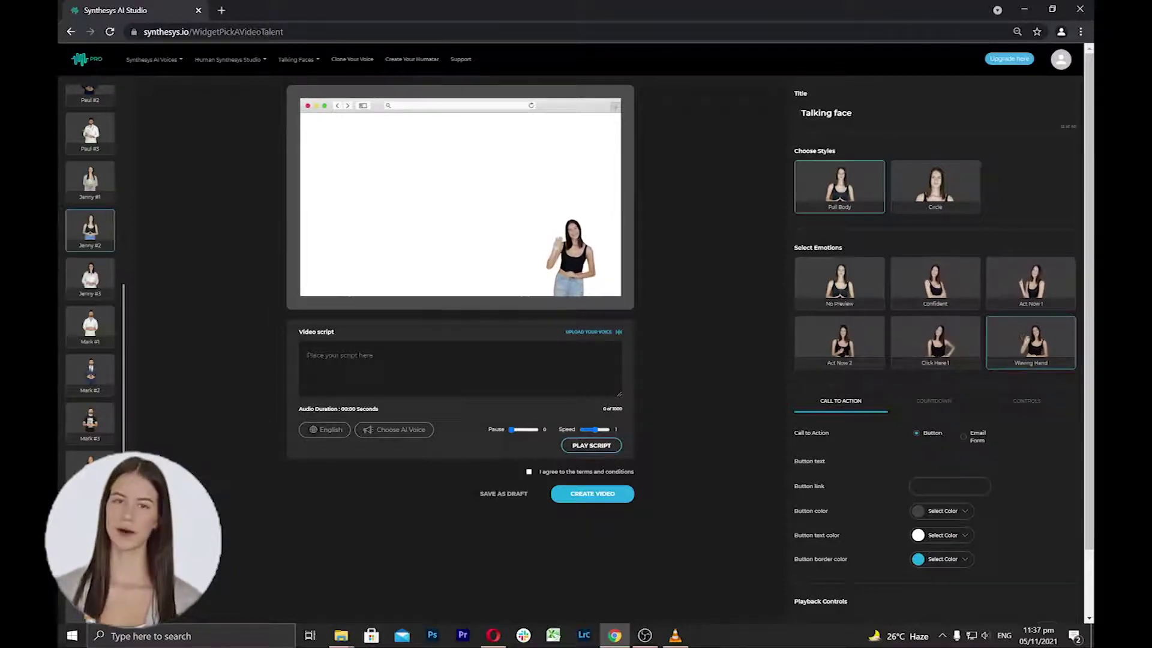
{"action": "left_click", "coordinate": [966, 511]}
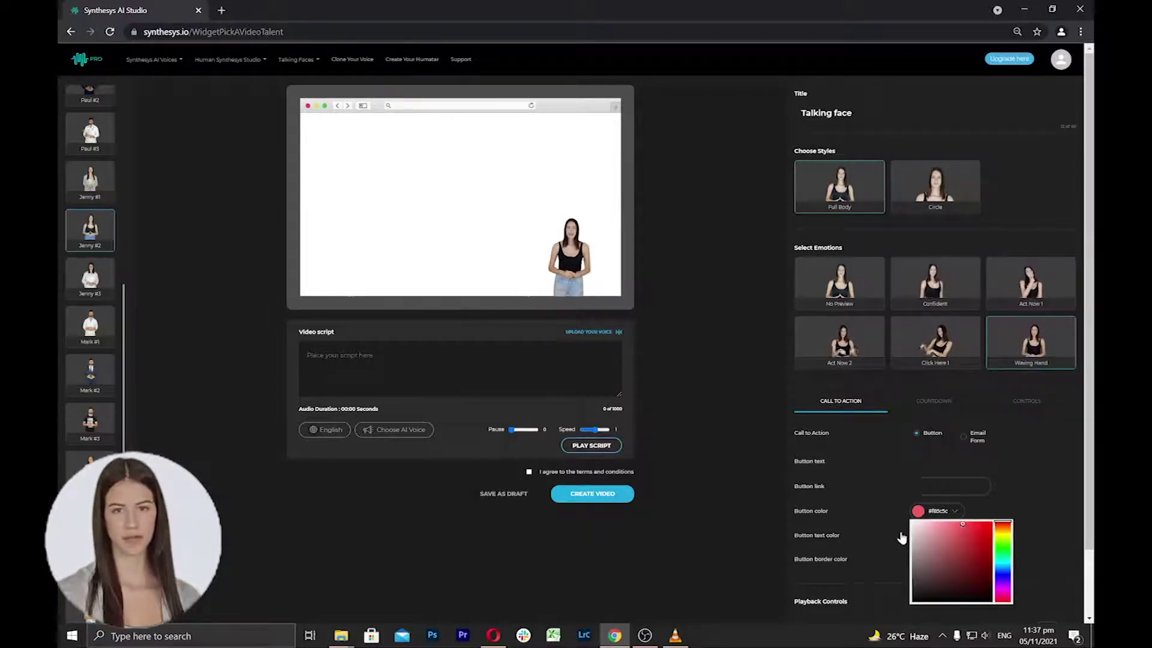
{"action": "left_click", "coordinate": [901, 539]}
{"action": "left_click", "coordinate": [953, 535]}
{"action": "left_click", "coordinate": [897, 568]}
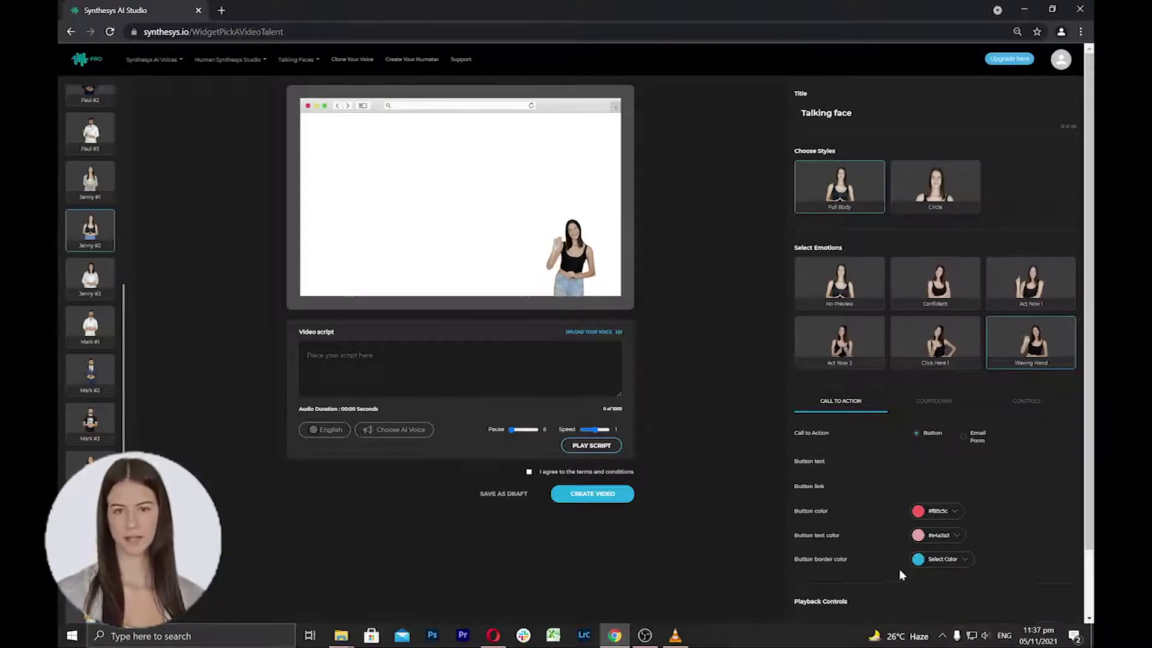
- Set the countdown text to 123 in pink #dd7878 with Use Date enabled
{"action": "left_click", "coordinate": [939, 405]}
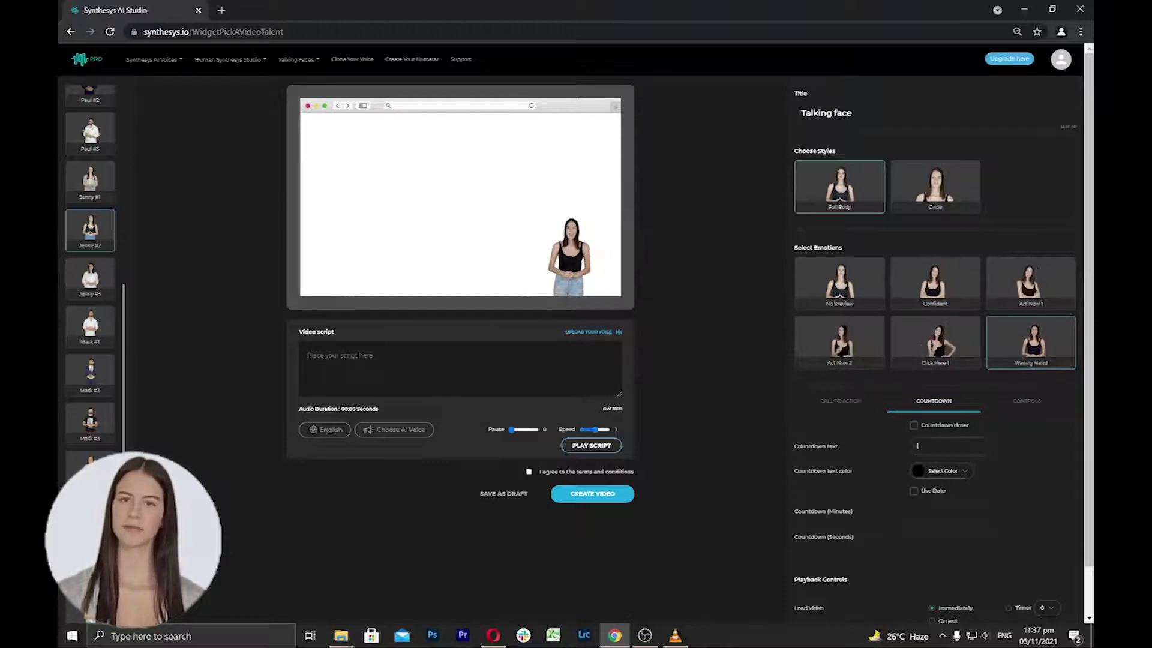
{"action": "left_click", "coordinate": [916, 446]}
{"action": "type", "text": "123"}
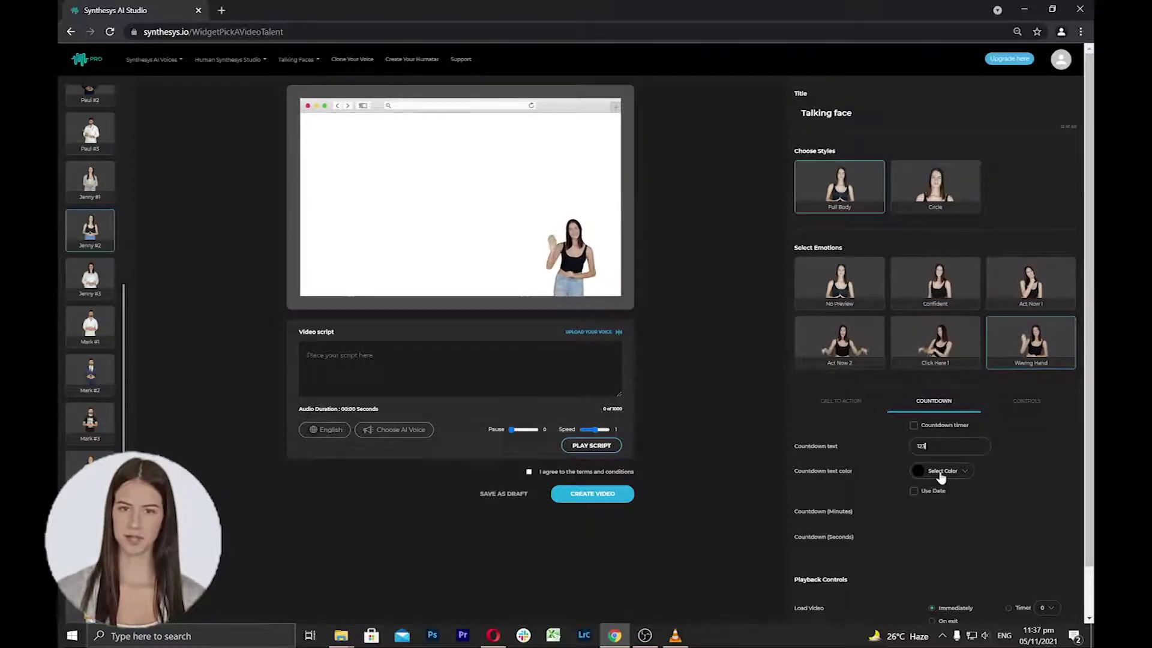
{"action": "left_click", "coordinate": [940, 471]}
{"action": "left_click", "coordinate": [950, 489]}
{"action": "left_click", "coordinate": [881, 492]}
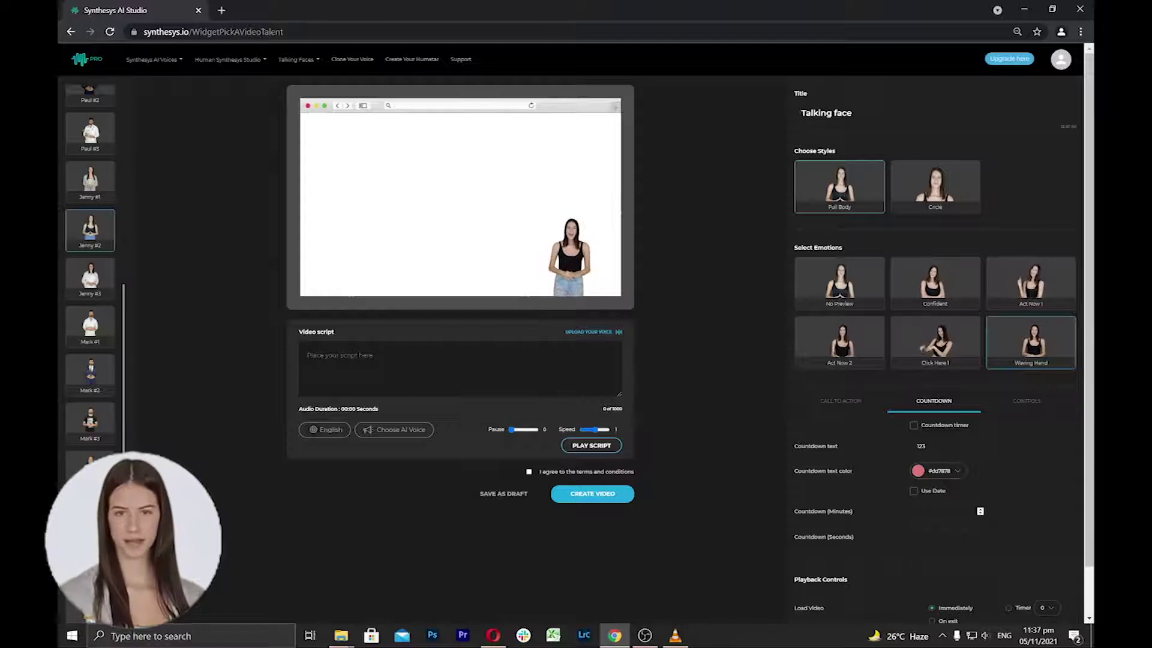
{"action": "left_click", "coordinate": [914, 491]}
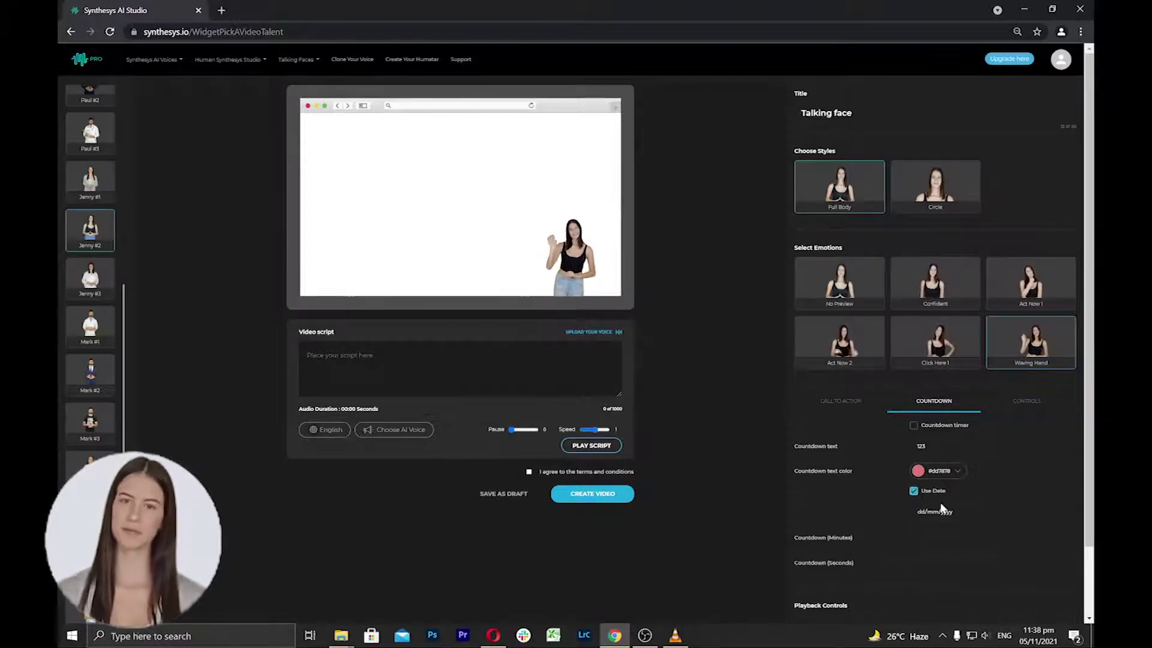
{"action": "scroll", "coordinate": [635, 603], "scroll_direction": "down", "scroll_amount": 1}
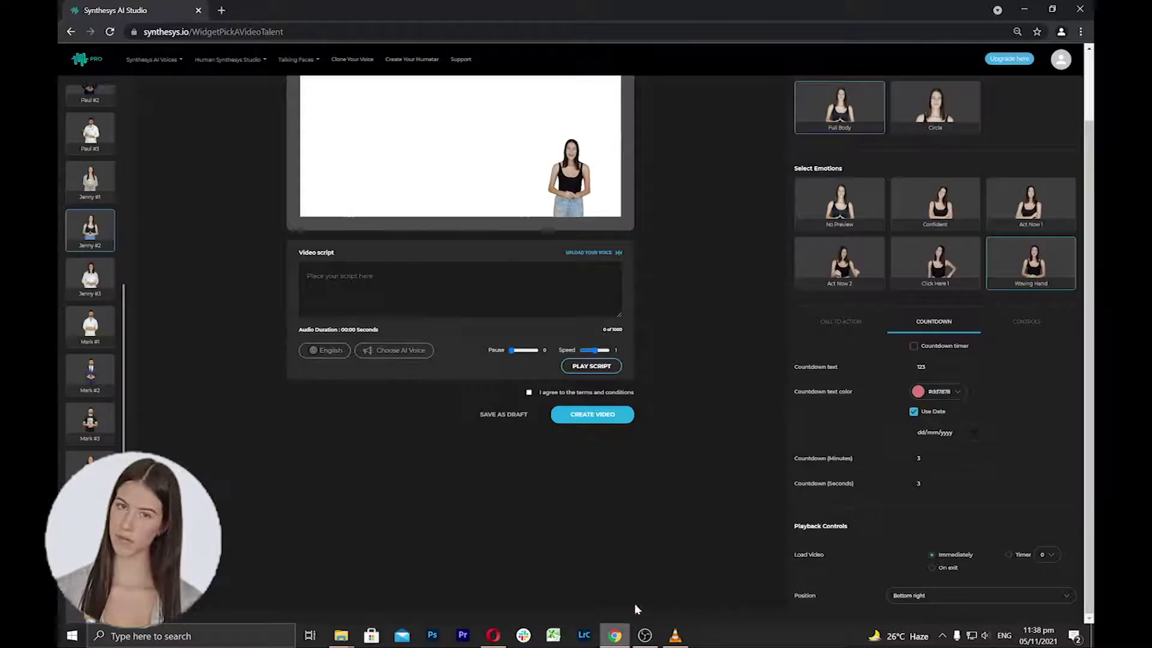
- In Controls, enable autoplay, the mute button and Black Screen Mode, loading on exit
{"action": "left_click", "coordinate": [1028, 325]}
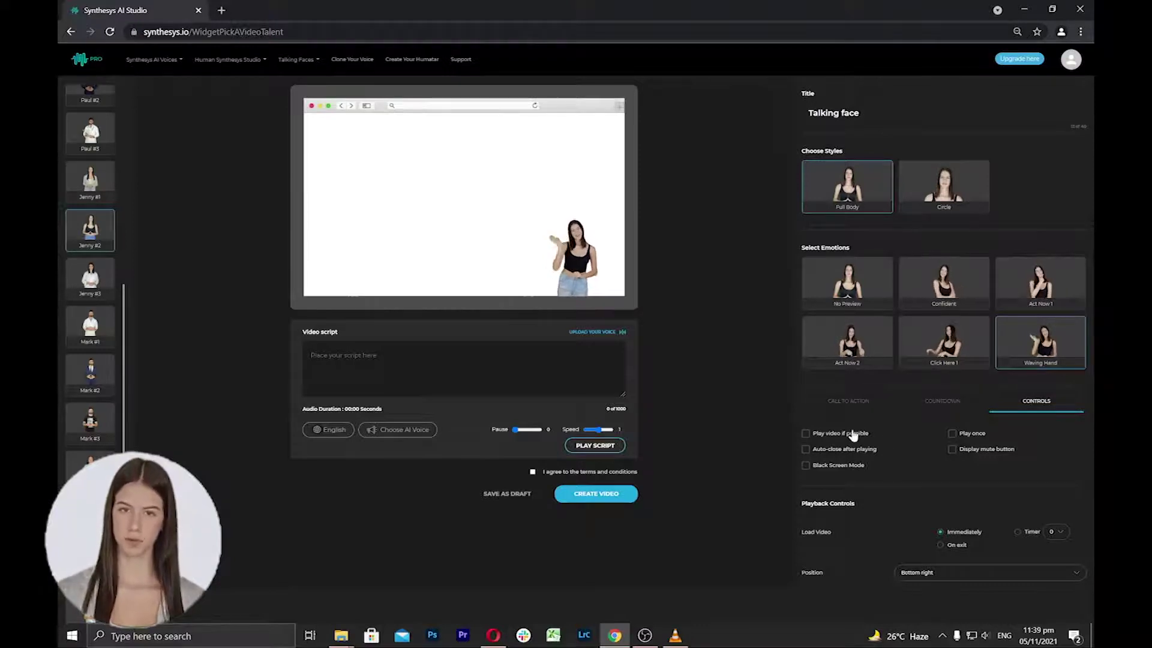
{"action": "left_click", "coordinate": [805, 434]}
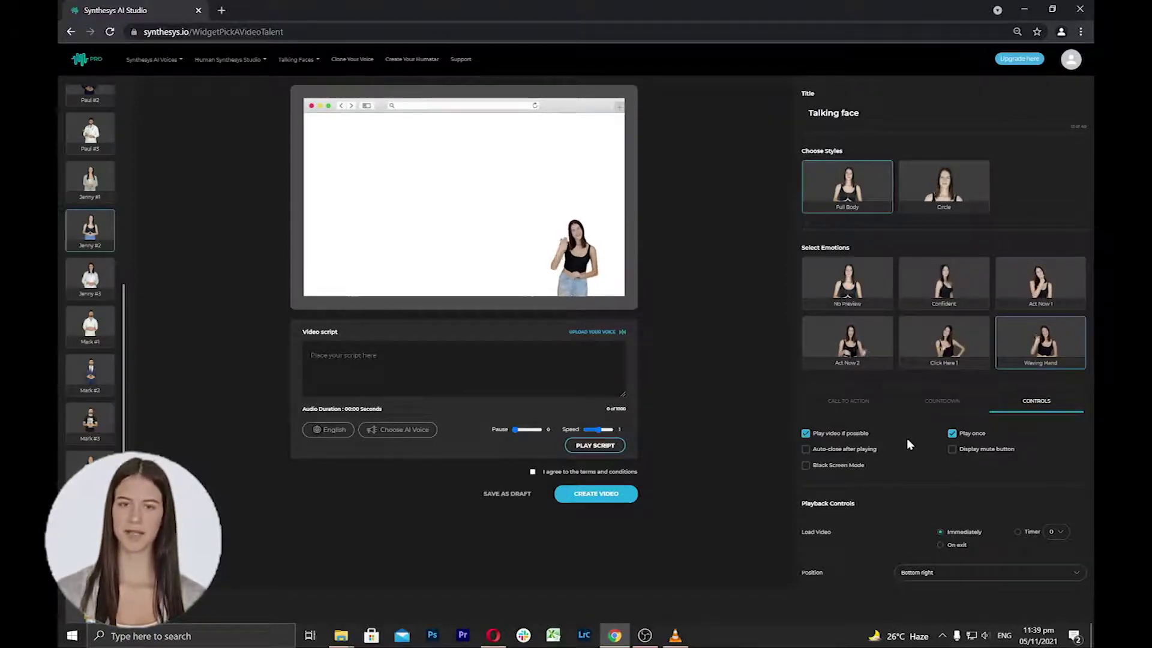
{"action": "left_click", "coordinate": [951, 450]}
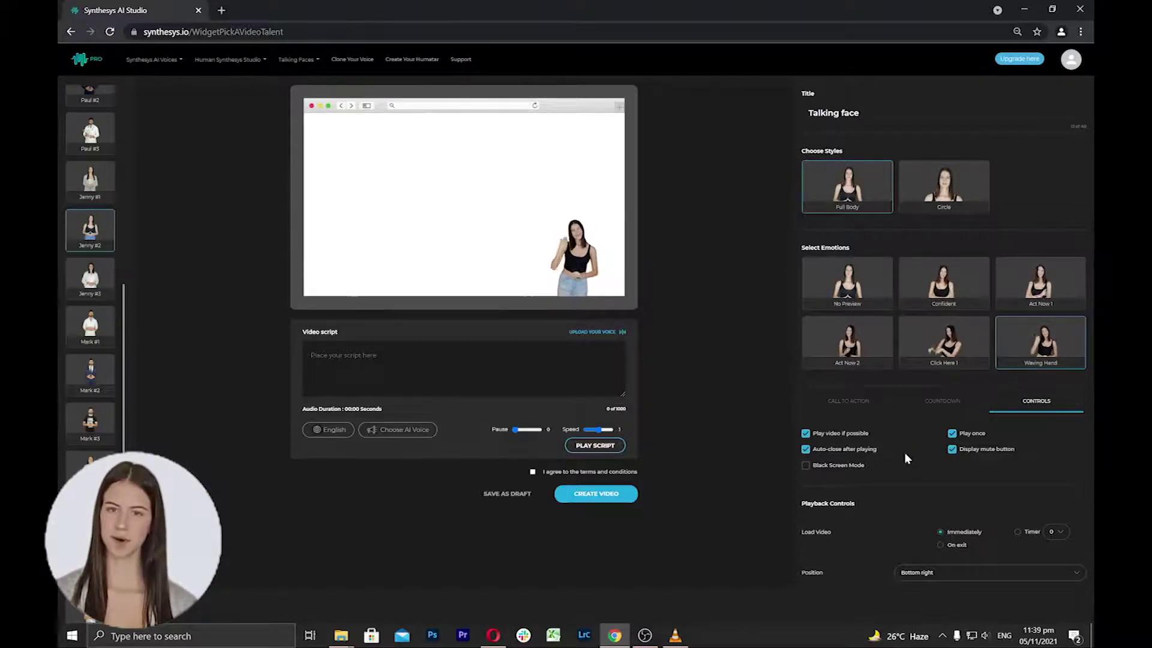
{"action": "left_click", "coordinate": [805, 466]}
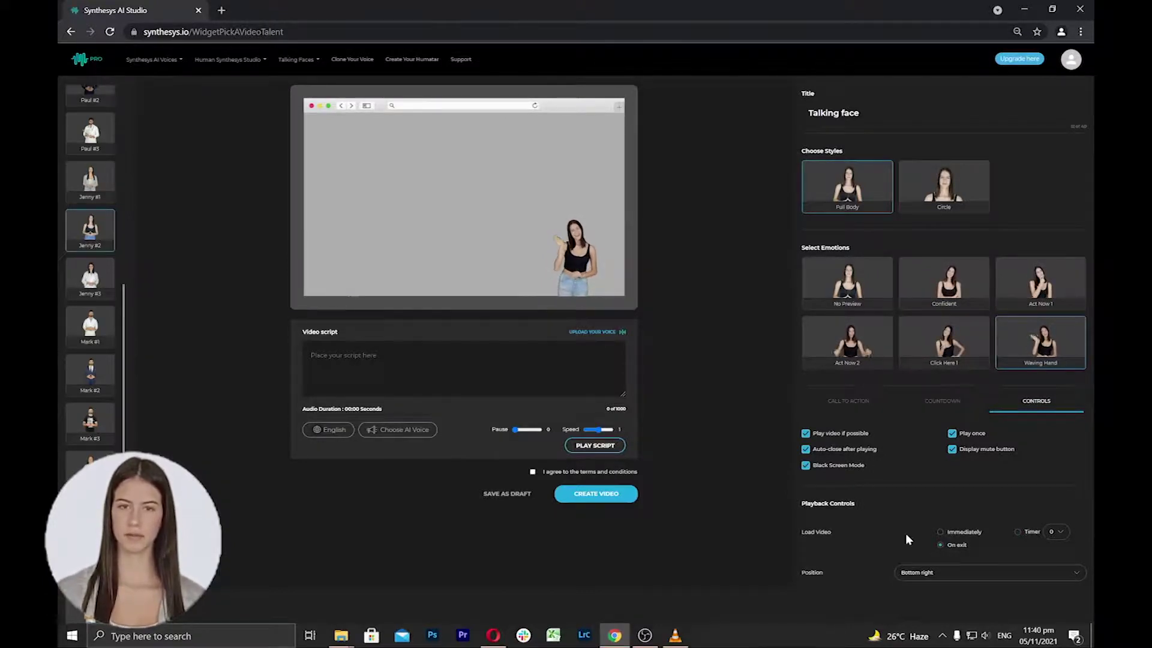
{"action": "left_click", "coordinate": [927, 577]}
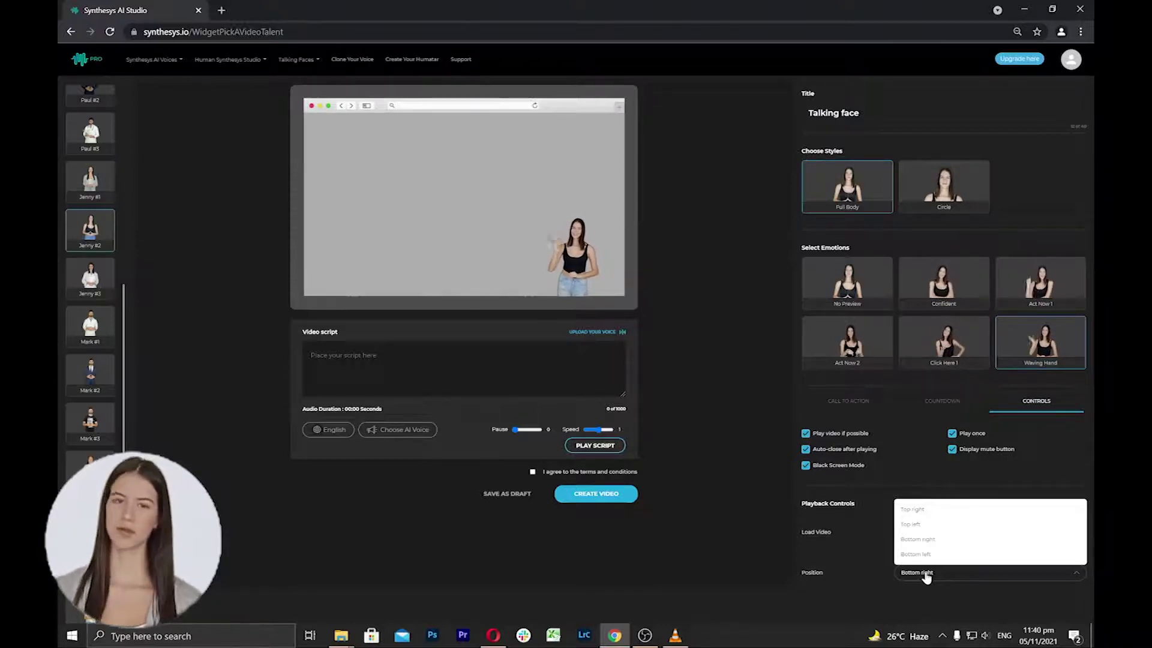
{"action": "left_click", "coordinate": [910, 525]}
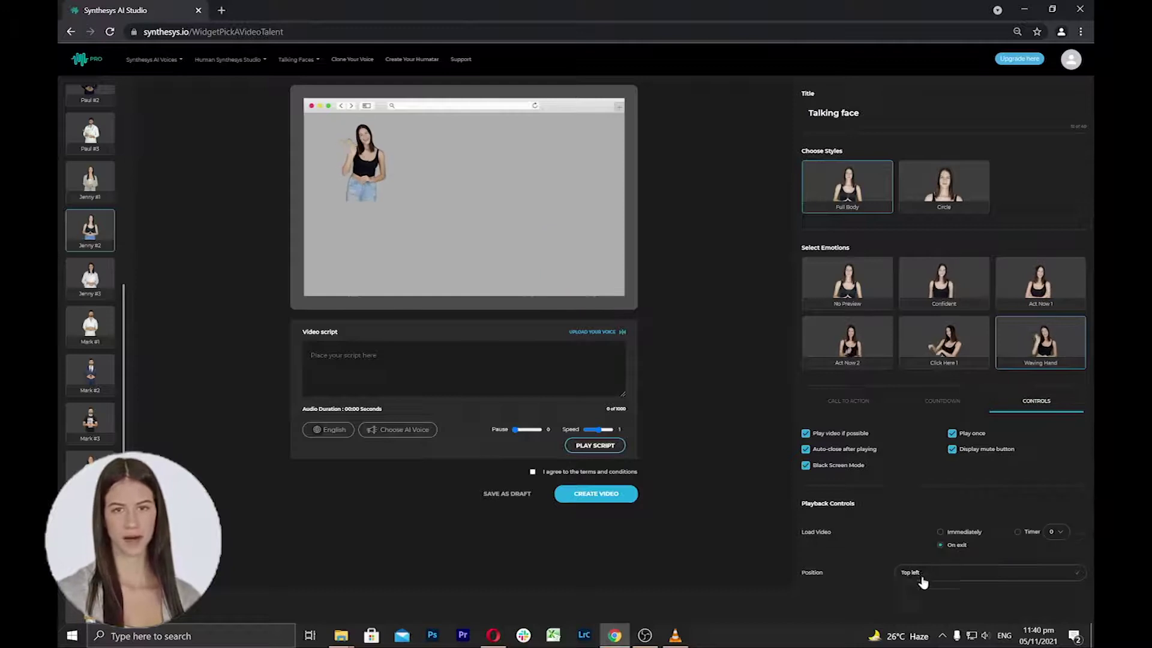
{"action": "left_click", "coordinate": [921, 577]}
{"action": "left_click", "coordinate": [913, 509]}
{"action": "left_click", "coordinate": [918, 573]}
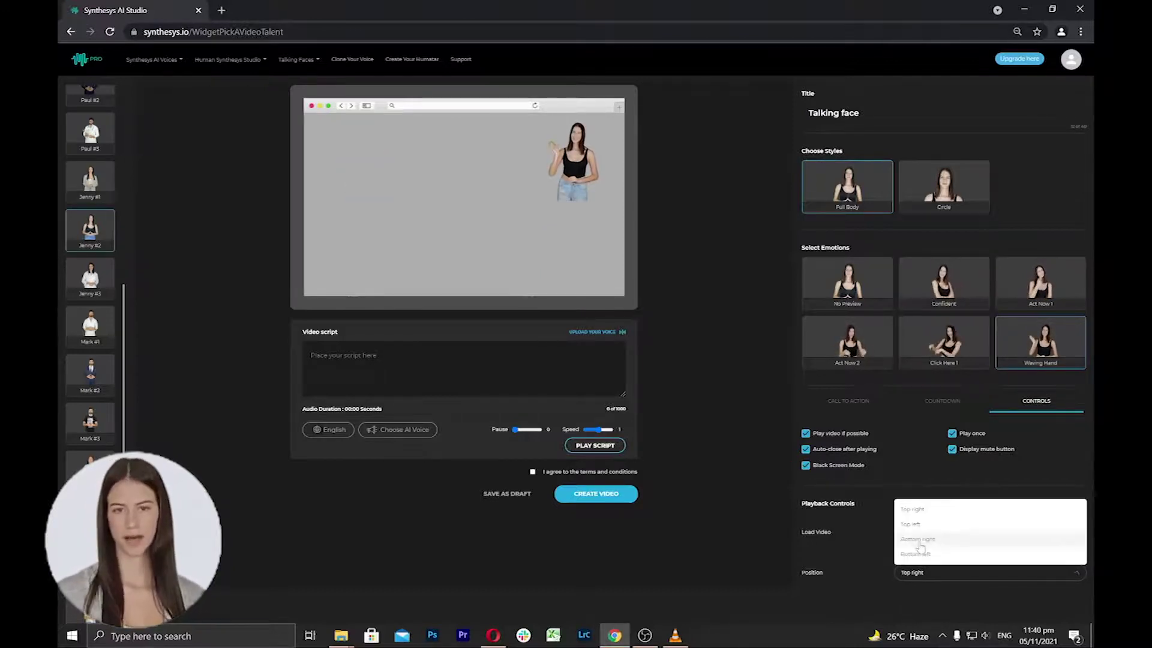
{"action": "left_click", "coordinate": [919, 554]}
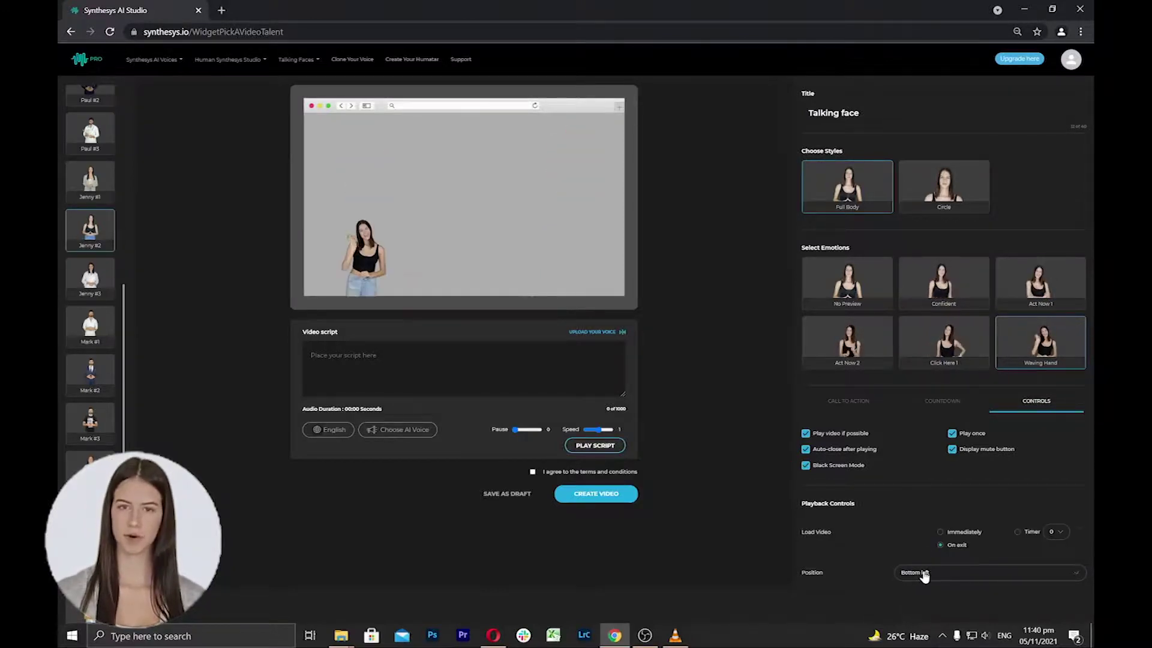
{"action": "left_click", "coordinate": [924, 573]}
{"action": "left_click", "coordinate": [920, 541]}
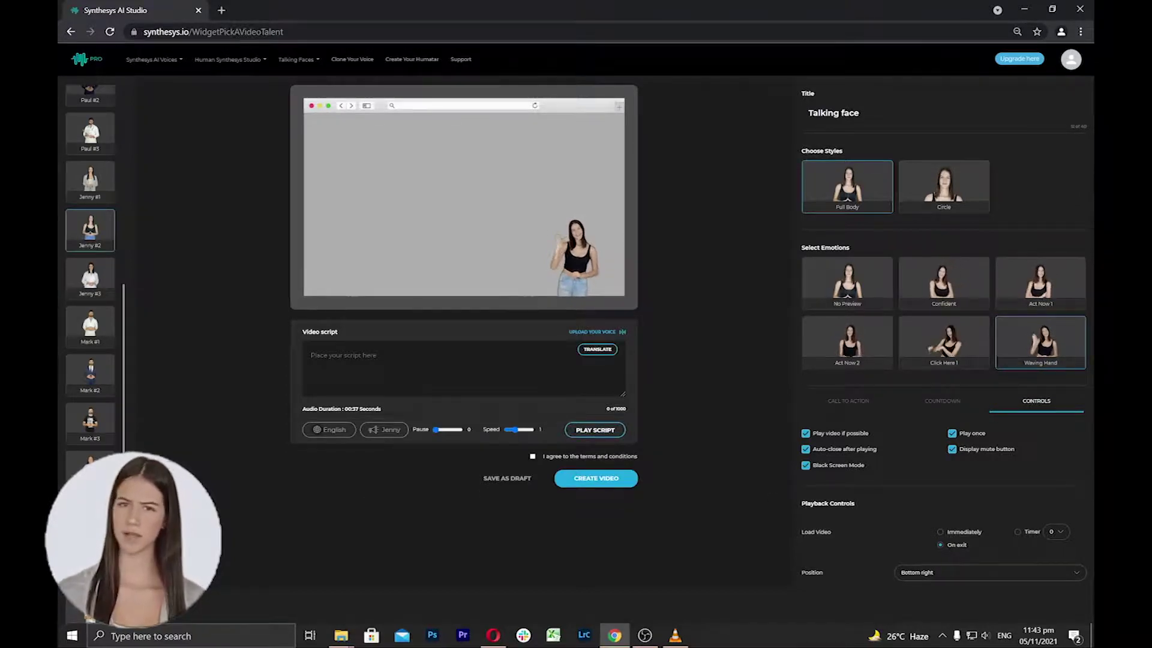
- Paste the 597-character English script, voice it in English (Australia), and play it
{"action": "key", "text": "ctrl+v"}
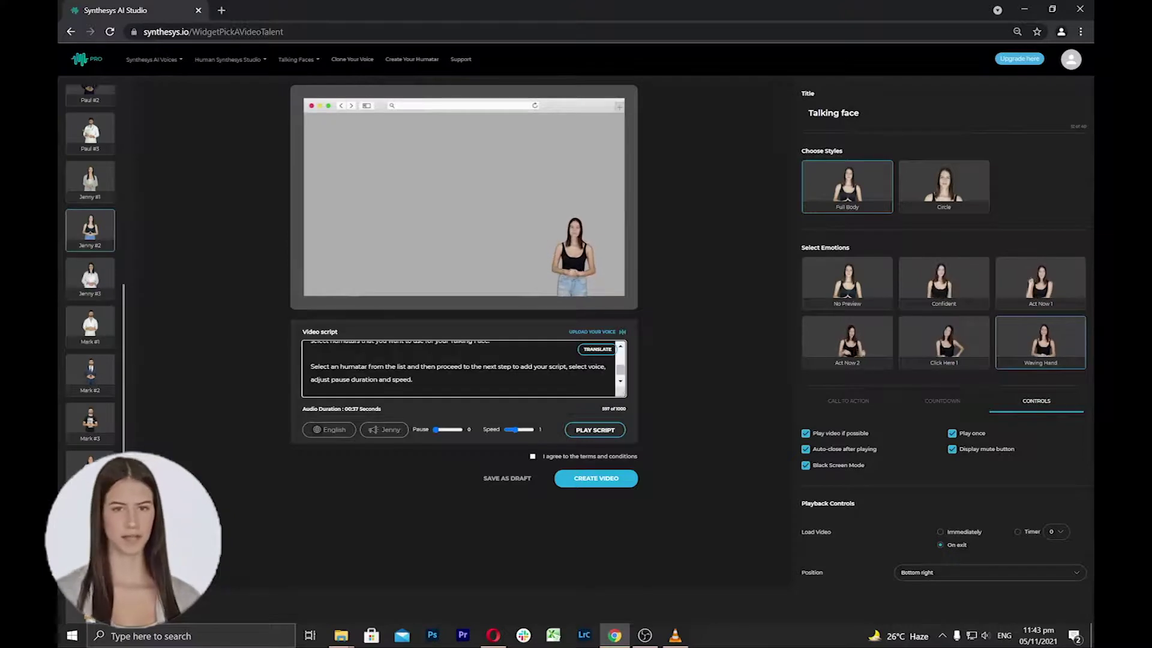
{"action": "left_click", "coordinate": [330, 429]}
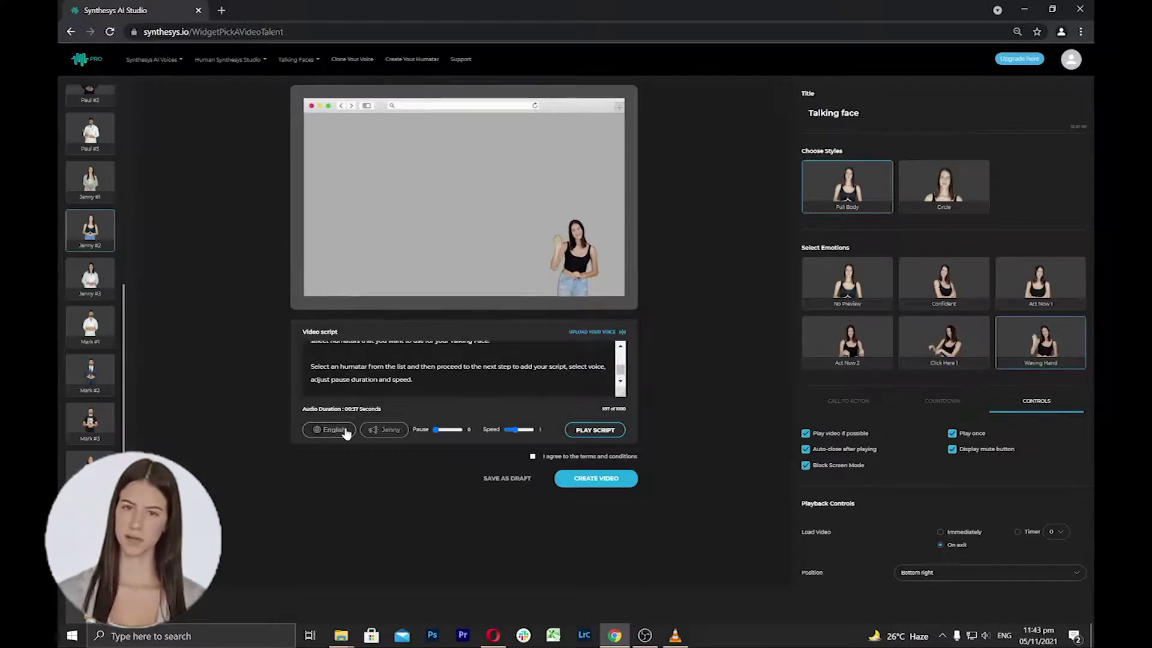
{"action": "left_click", "coordinate": [494, 108]}
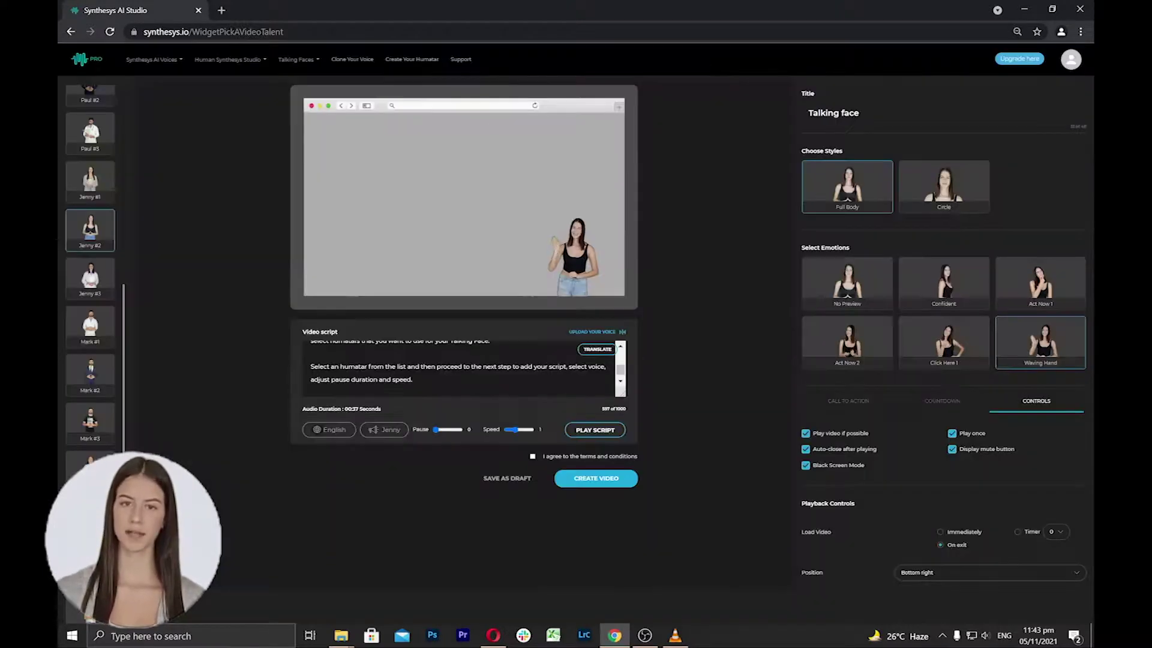
{"action": "left_click", "coordinate": [390, 432]}
{"action": "scroll", "coordinate": [498, 232], "scroll_direction": "down", "scroll_amount": 10}
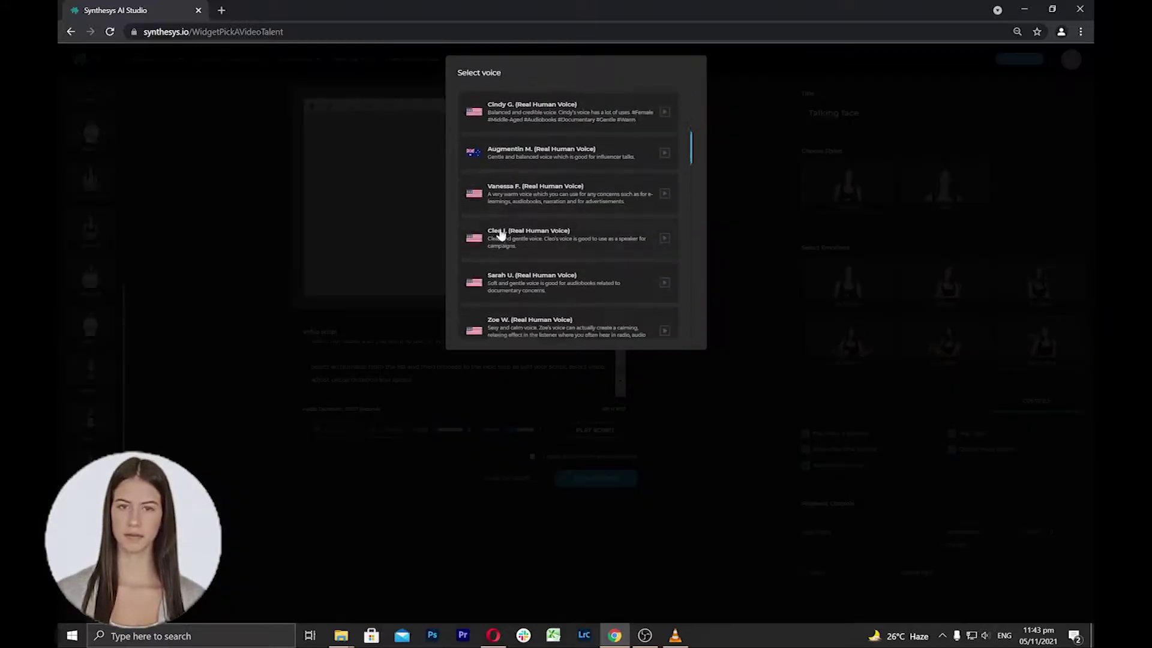
{"action": "left_click", "coordinate": [501, 233]}
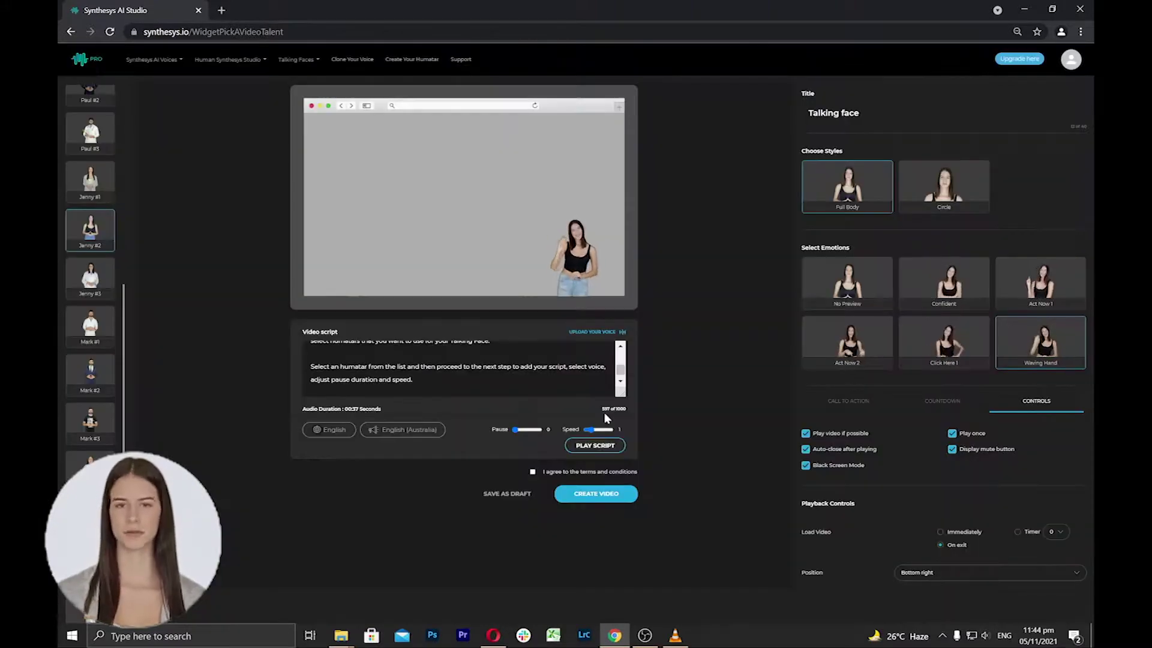
{"action": "left_click_drag", "start_coordinate": [610, 408], "coordinate": [627, 413]}
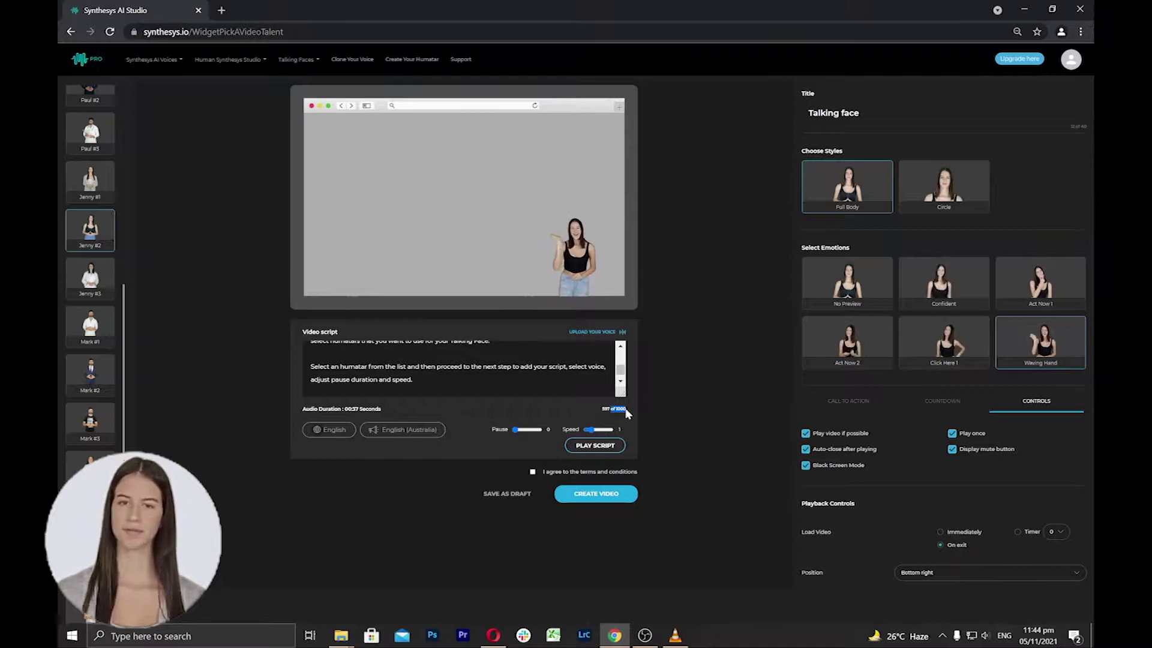
{"action": "left_click", "coordinate": [593, 447]}
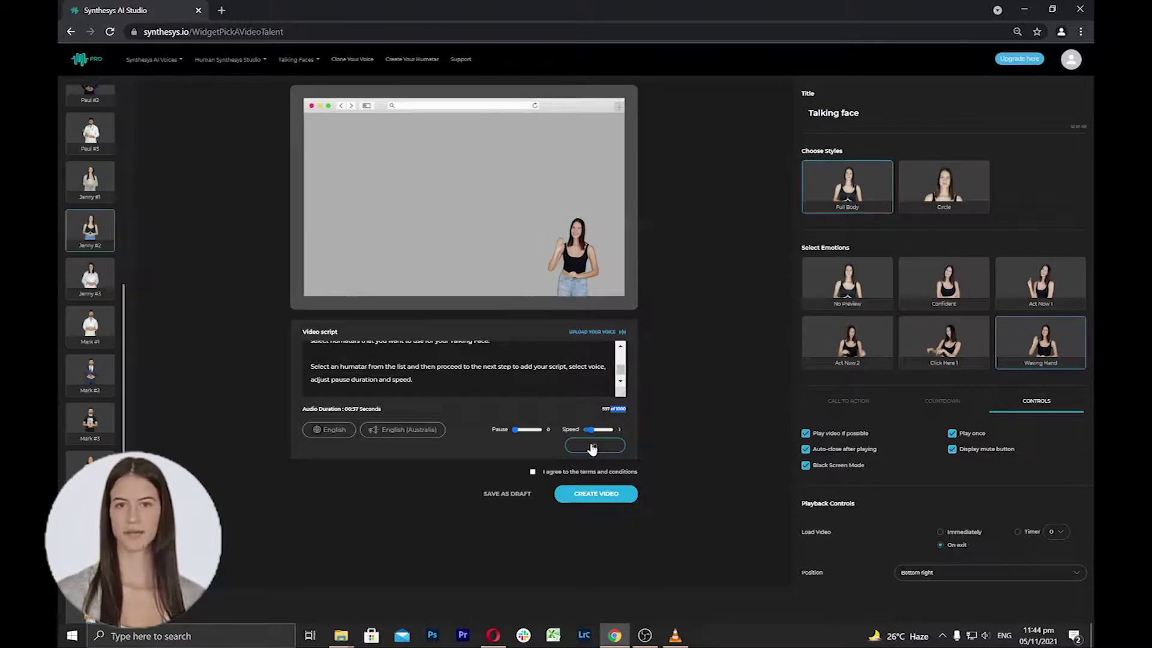
- Accept the terms and conditions and create the 'Talking face' video
{"action": "left_click", "coordinate": [533, 472]}
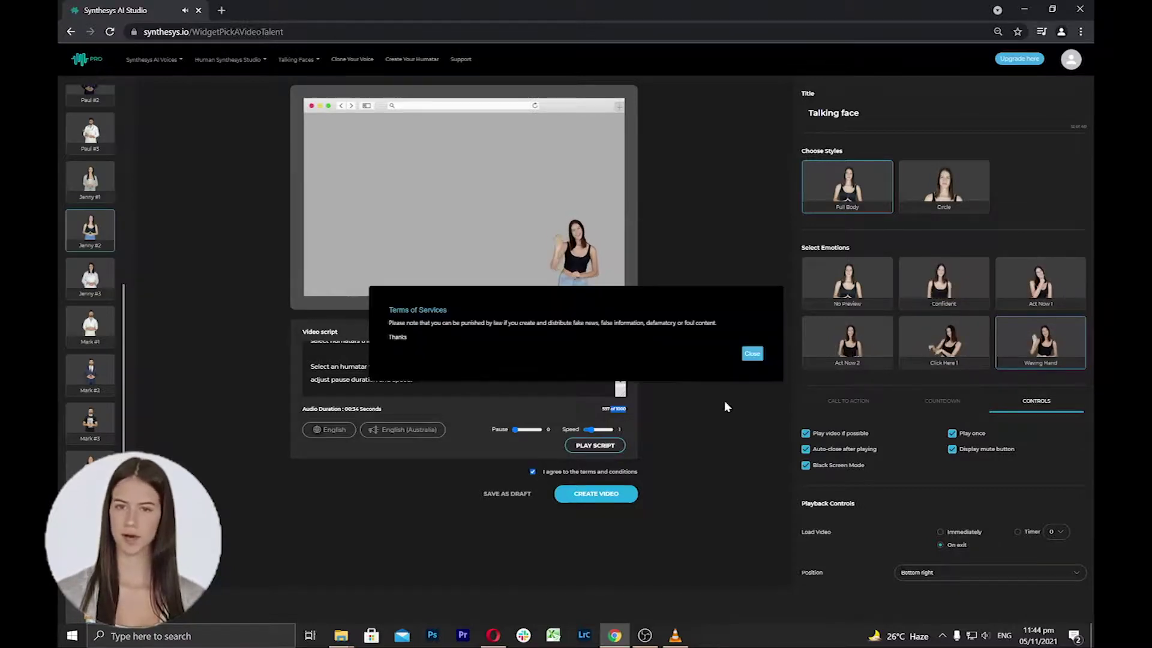
{"action": "left_click", "coordinate": [752, 355]}
{"action": "left_click", "coordinate": [596, 493]}
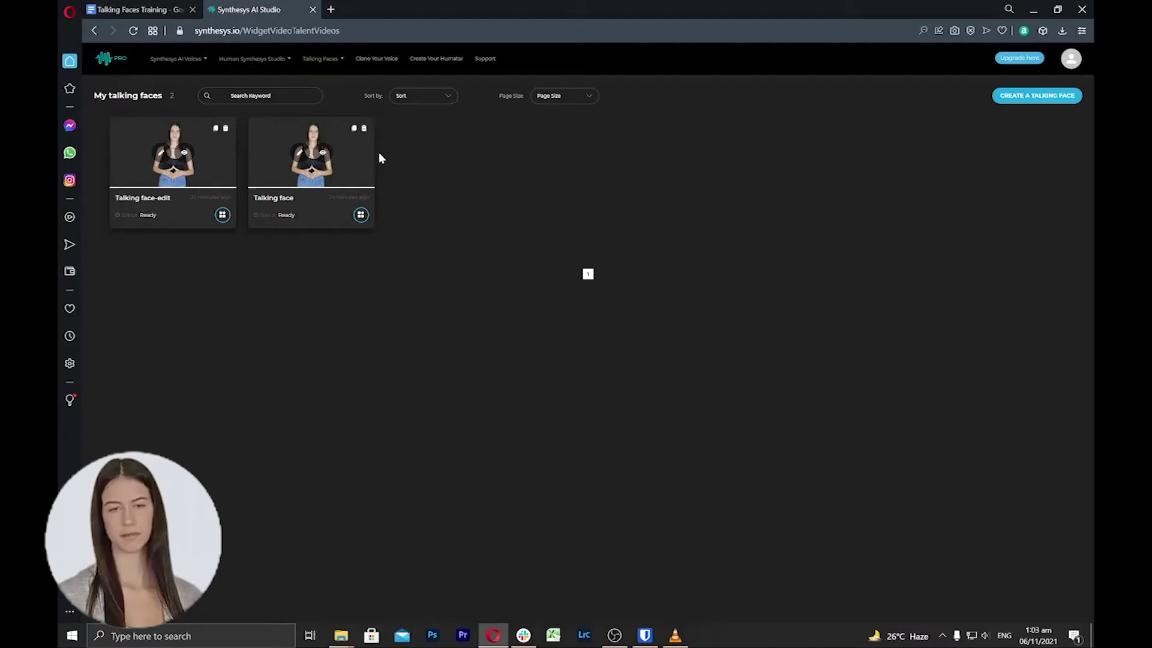
- Go to the Reface page, filter faces to Female, and dismiss the Add image dialog
{"action": "left_click", "coordinate": [319, 59]}
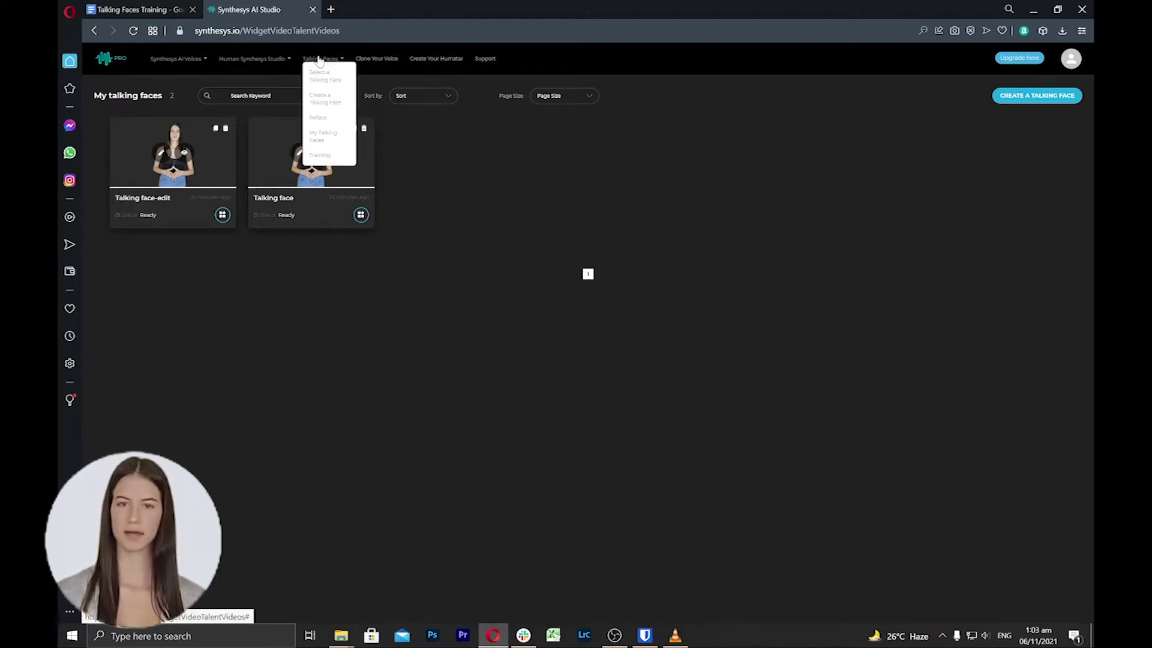
{"action": "left_click", "coordinate": [323, 119]}
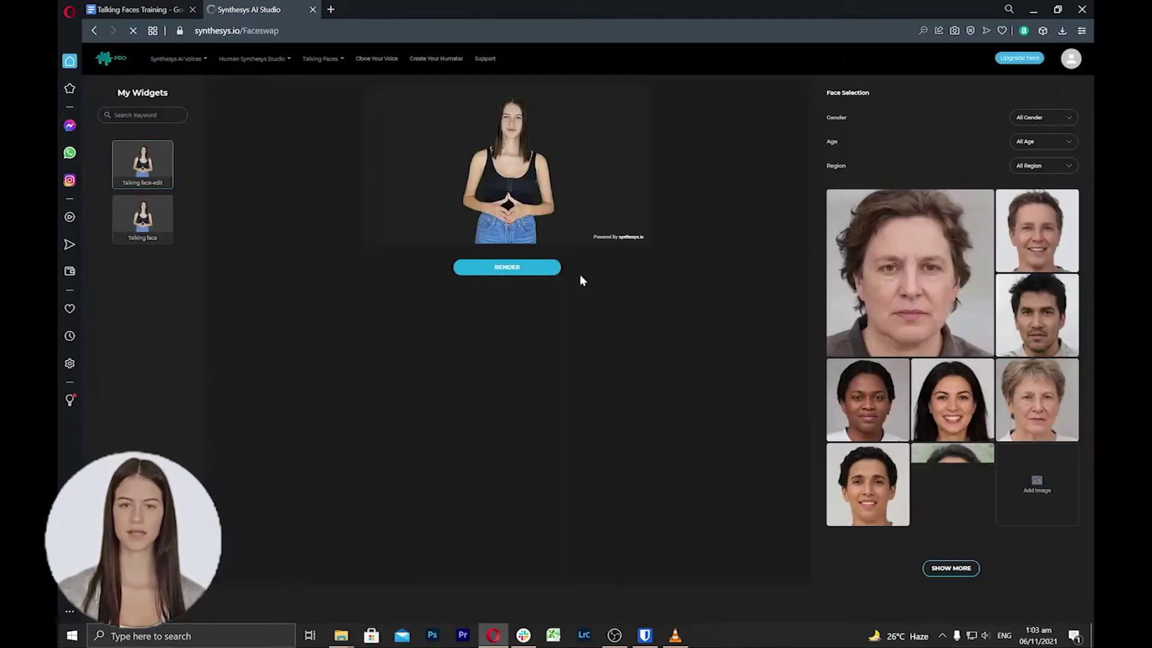
{"action": "left_click", "coordinate": [1057, 123]}
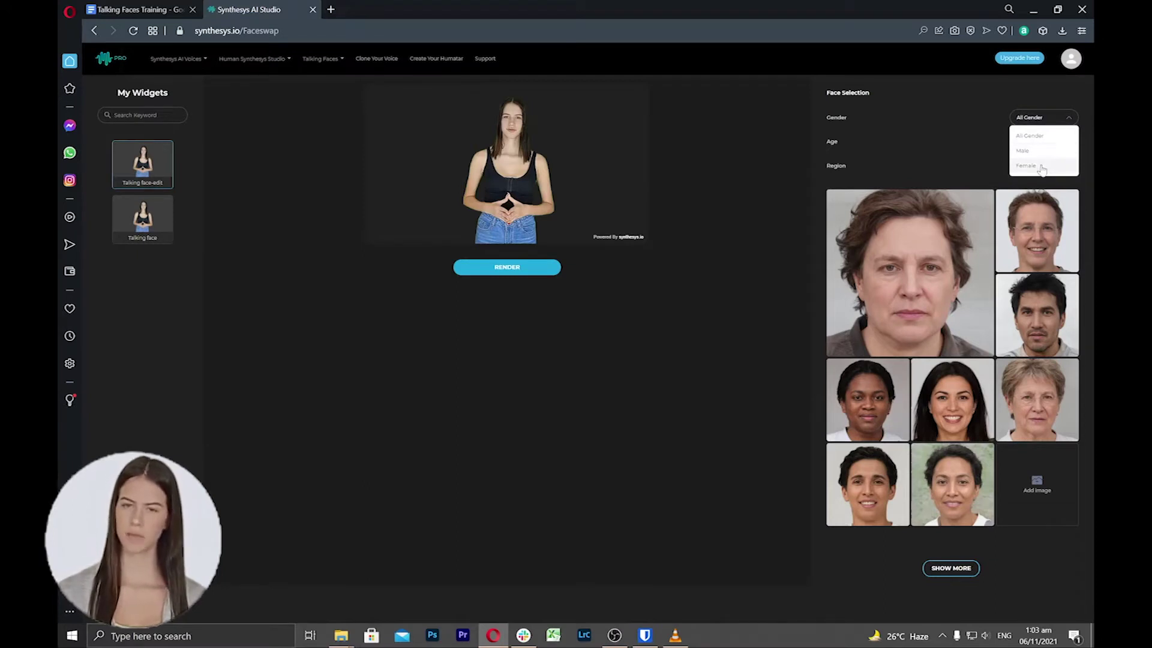
{"action": "left_click", "coordinate": [1042, 169]}
{"action": "left_click", "coordinate": [1036, 495]}
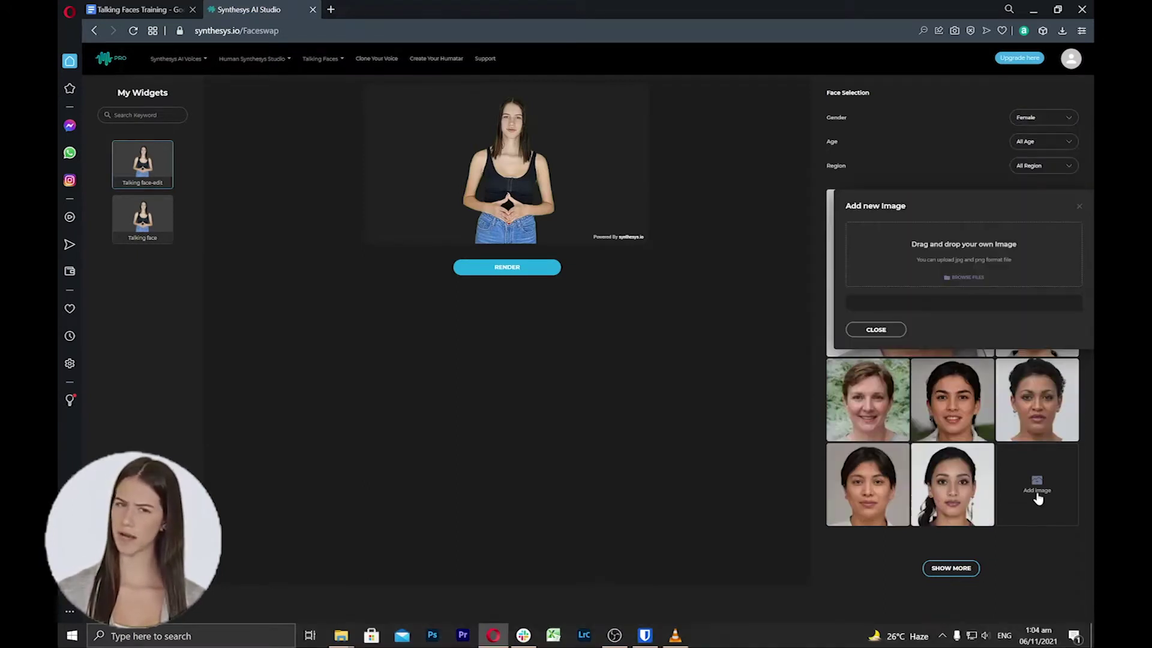
{"action": "left_click", "coordinate": [877, 331]}
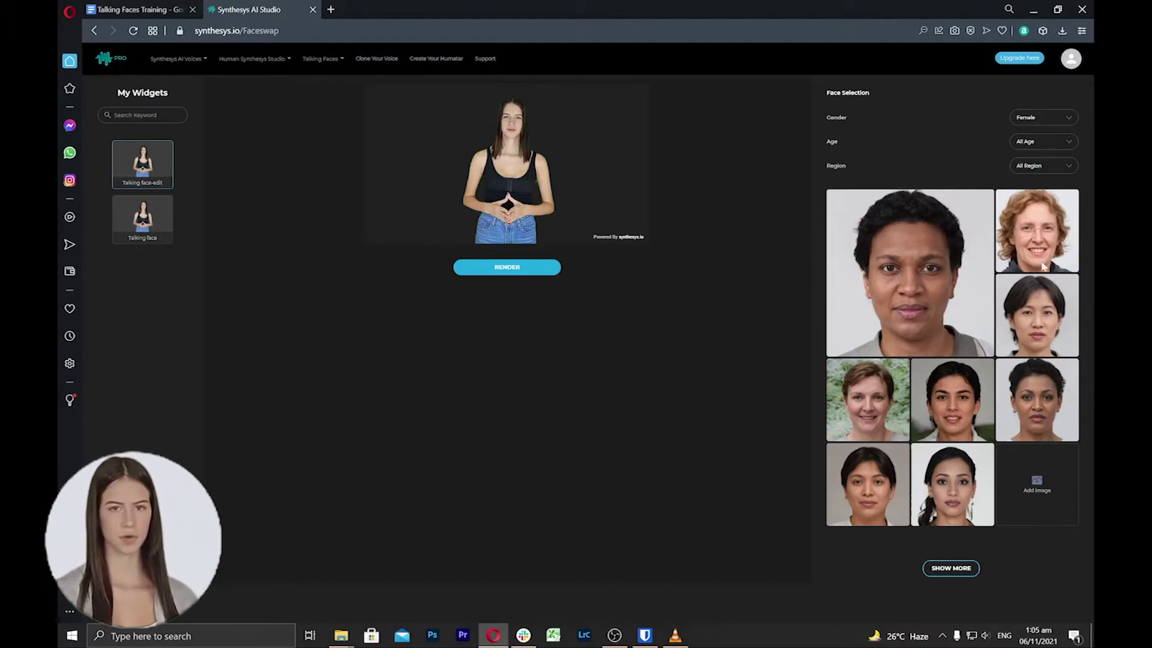
- Narrow the faces to Female gender, Young Adult age and White region
{"action": "left_click", "coordinate": [1066, 125]}
{"action": "left_click", "coordinate": [1059, 128]}
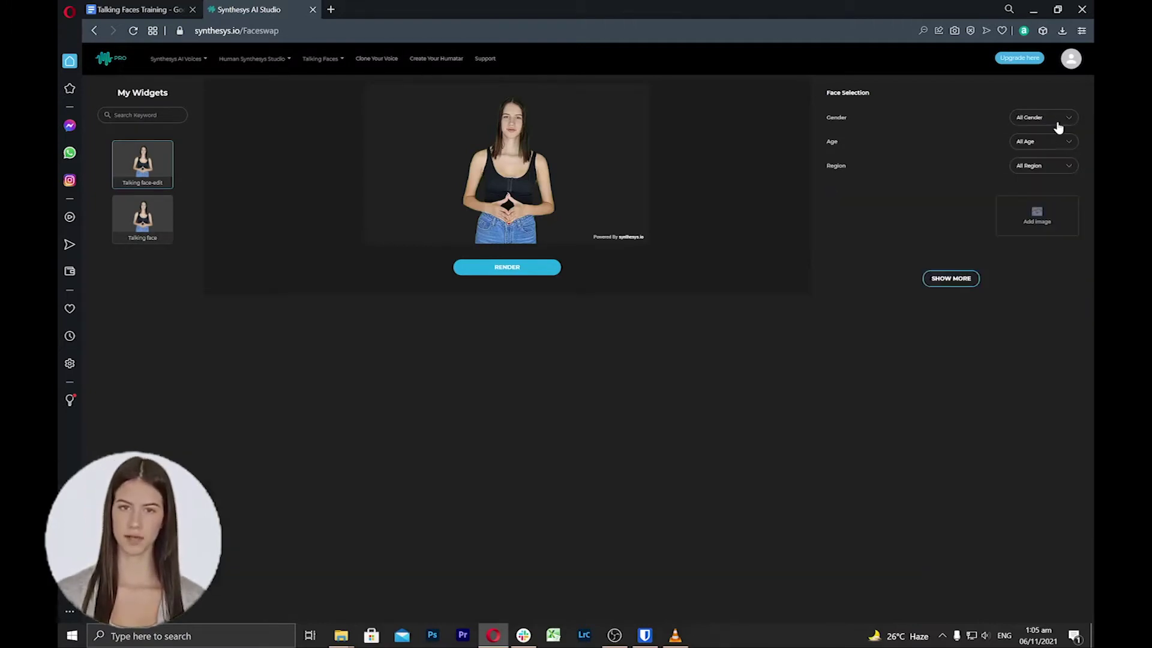
{"action": "left_click", "coordinate": [1059, 128]}
{"action": "left_click", "coordinate": [1051, 147]}
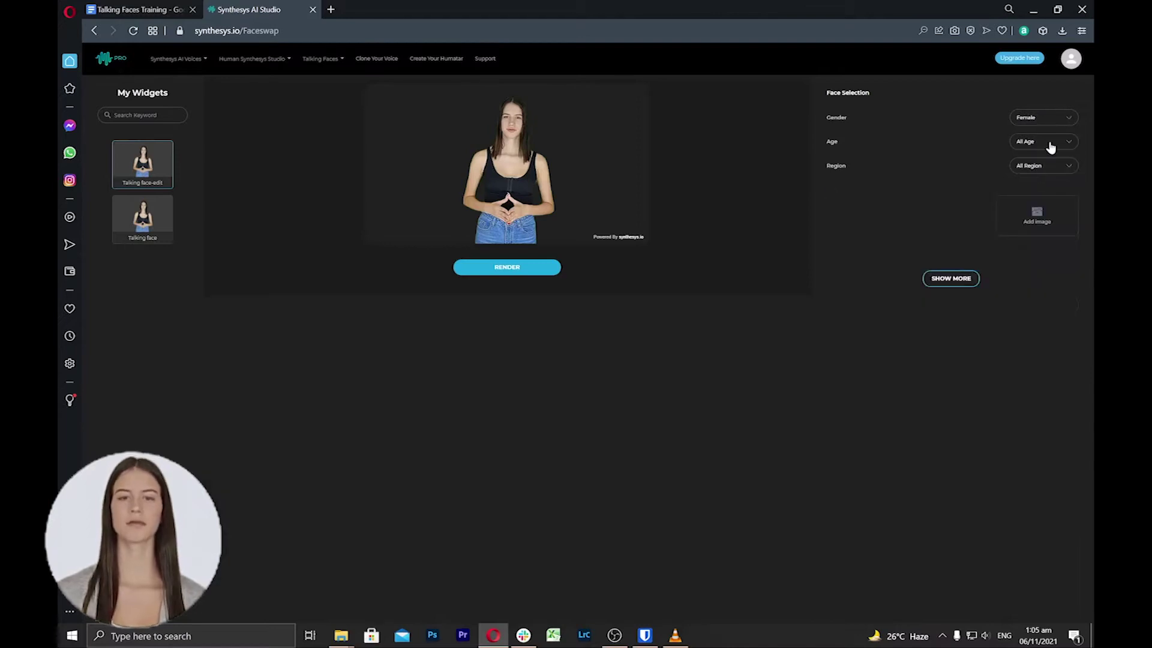
{"action": "left_click", "coordinate": [1050, 147]}
{"action": "left_click", "coordinate": [1042, 179]}
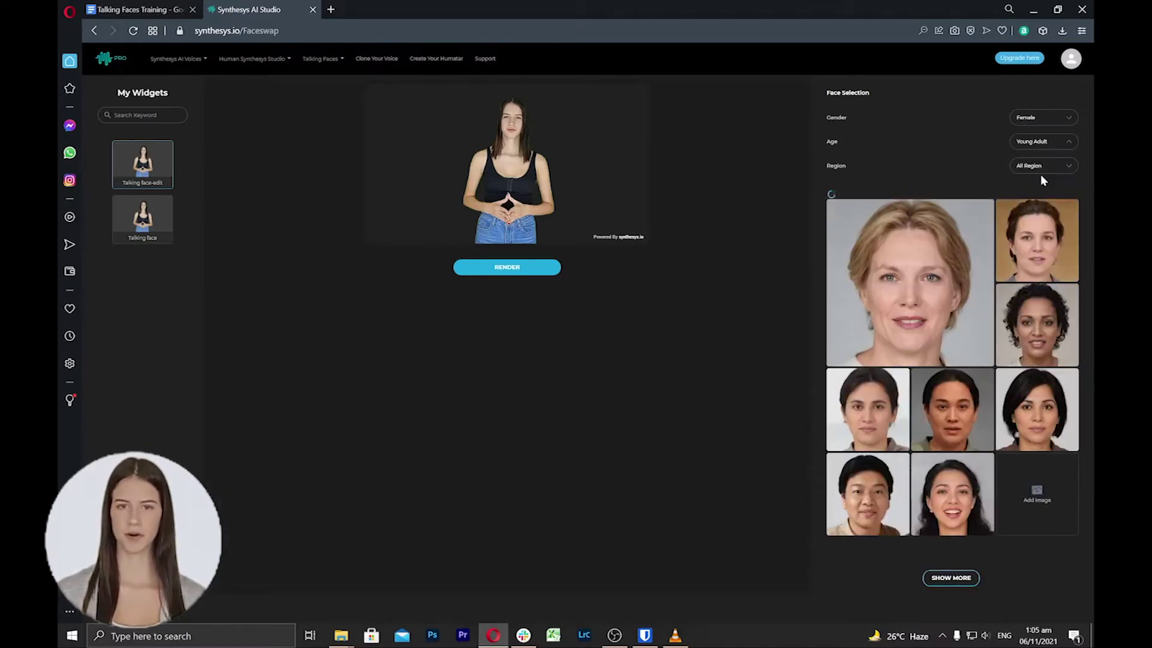
{"action": "left_click", "coordinate": [1046, 169]}
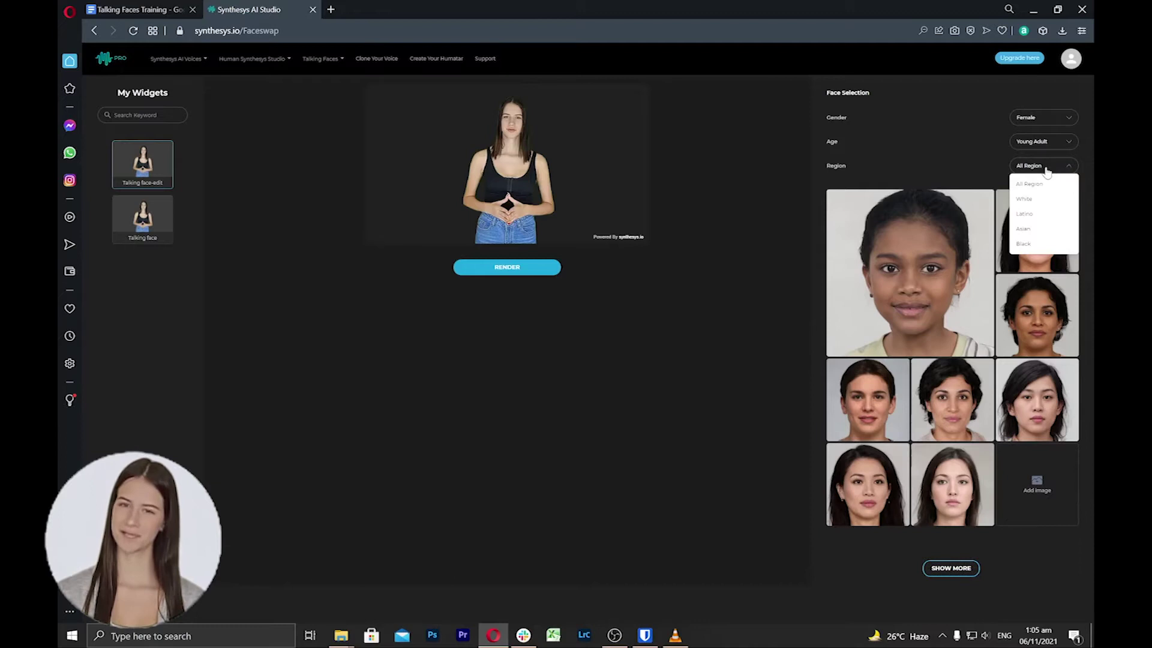
{"action": "left_click", "coordinate": [1040, 200]}
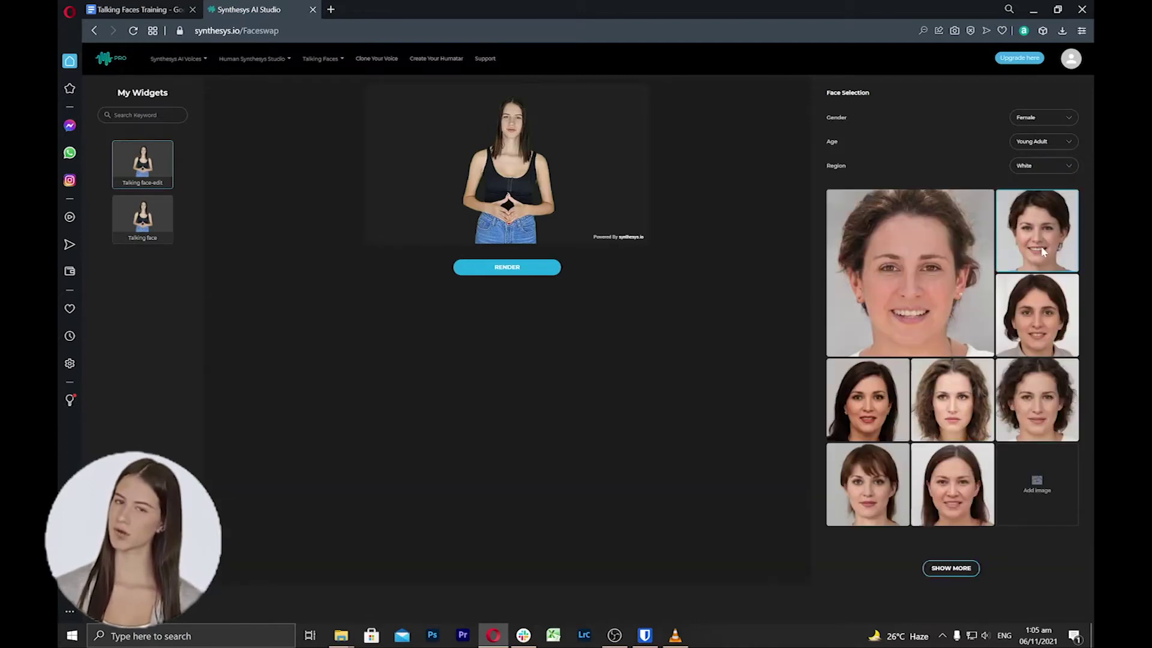
- Render the refaced 'Talking face' video with the young adult female face swapped in
{"action": "left_click", "coordinate": [533, 274]}
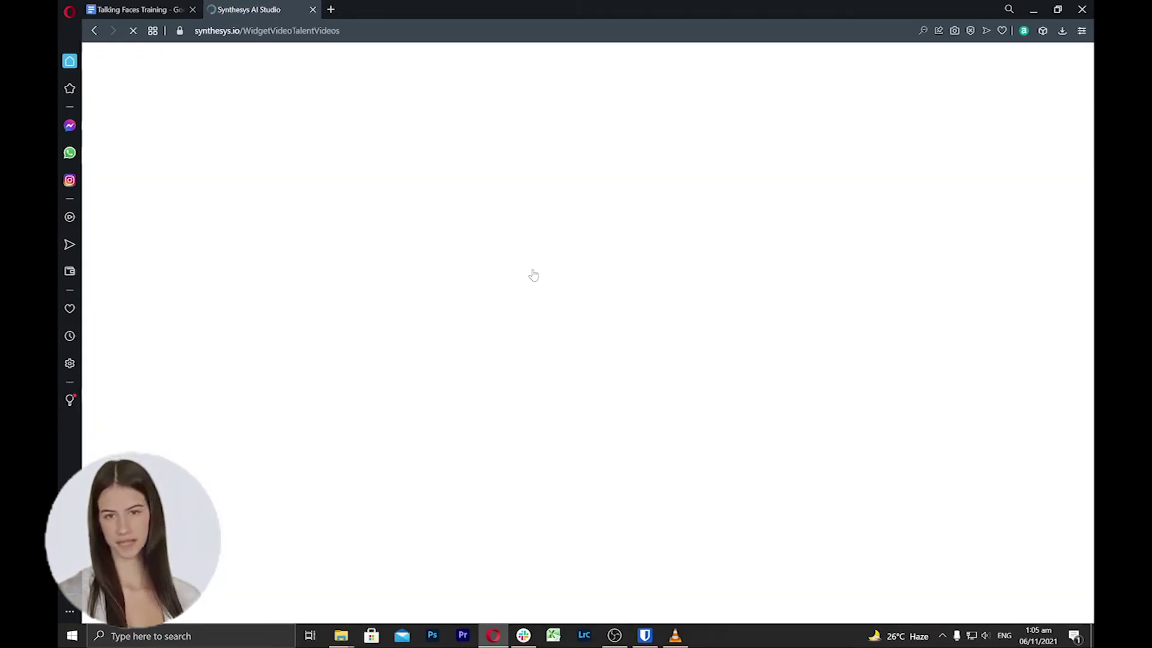